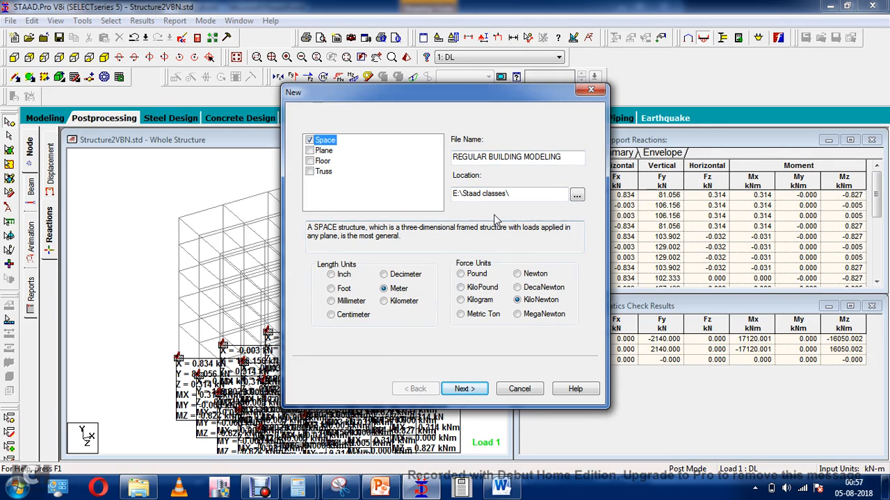
Finish creating the REGULAR BUILDING MODELING space structure file, choosing Open Structure Wizard as the starting point
left_click(464, 389)
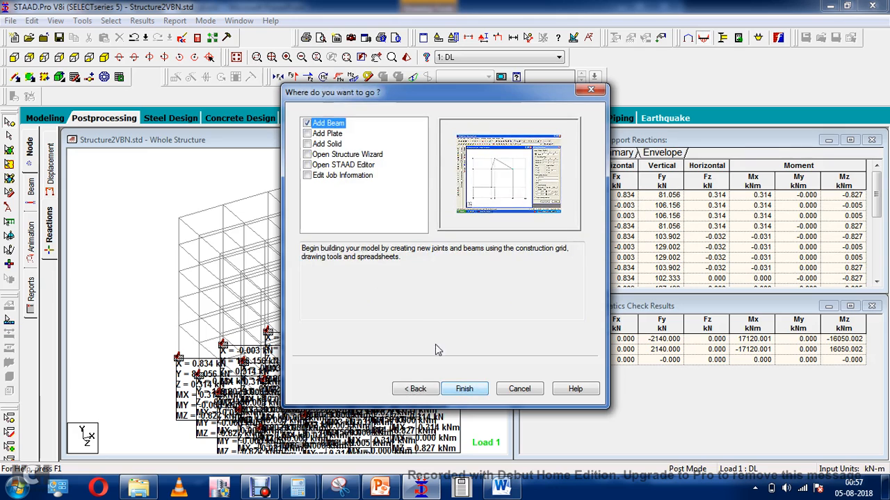
left_click(334, 155)
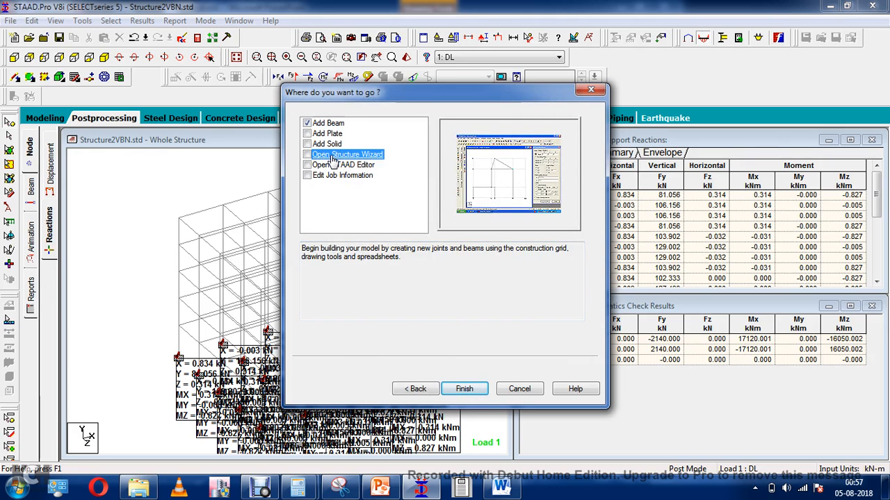
left_click(465, 390)
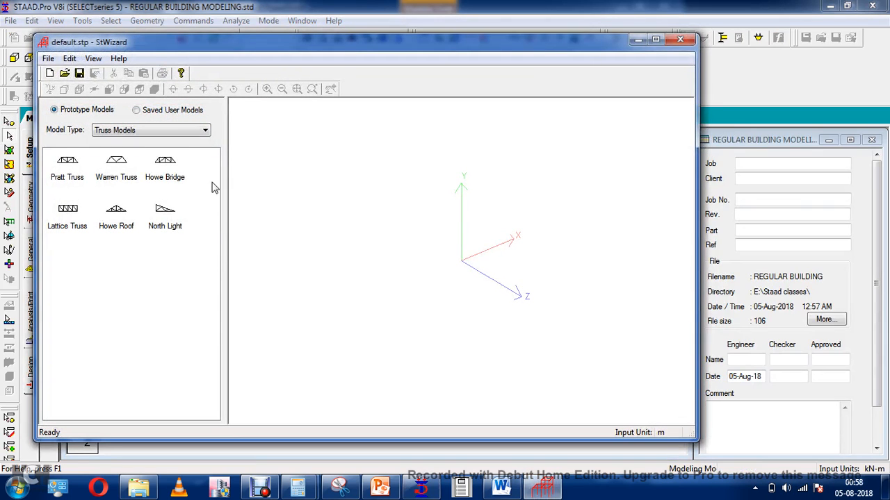
Start a Bay Frame prototype from the Frame Models in the structure wizard
left_click(161, 134)
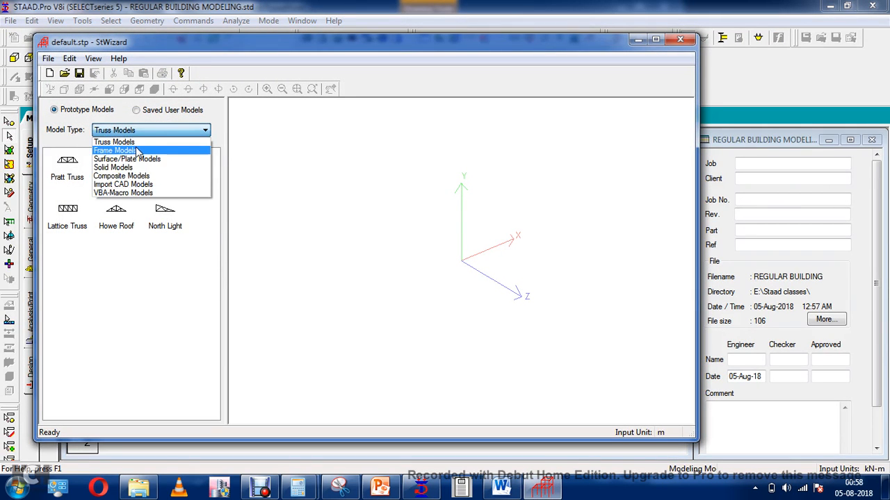
left_click(140, 150)
double_click(73, 176)
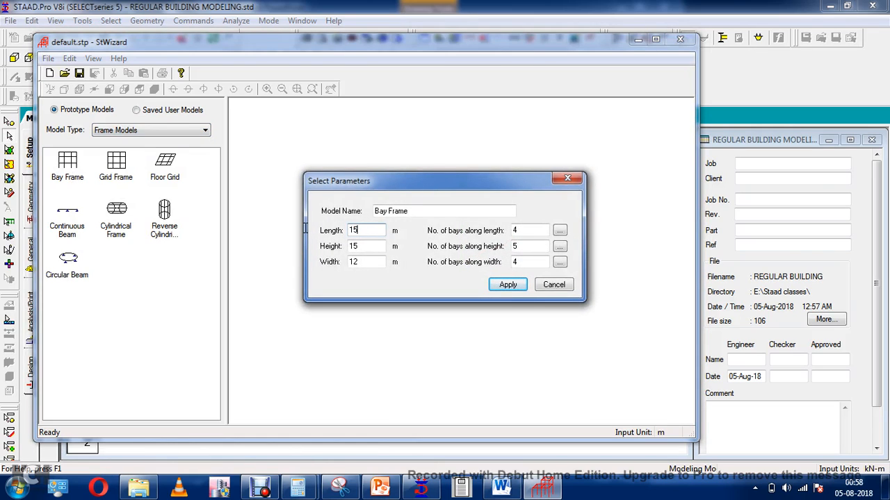
Define the bay frame as 15 m long with 3 bays, 15 m high with 5 bays, and 16 m wide with 4 bays
left_click_drag(530, 230, 509, 230)
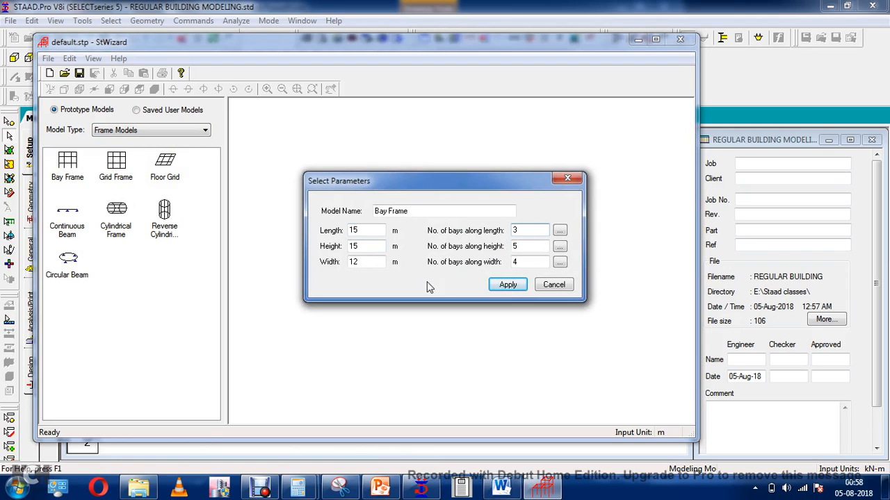
double_click(361, 246)
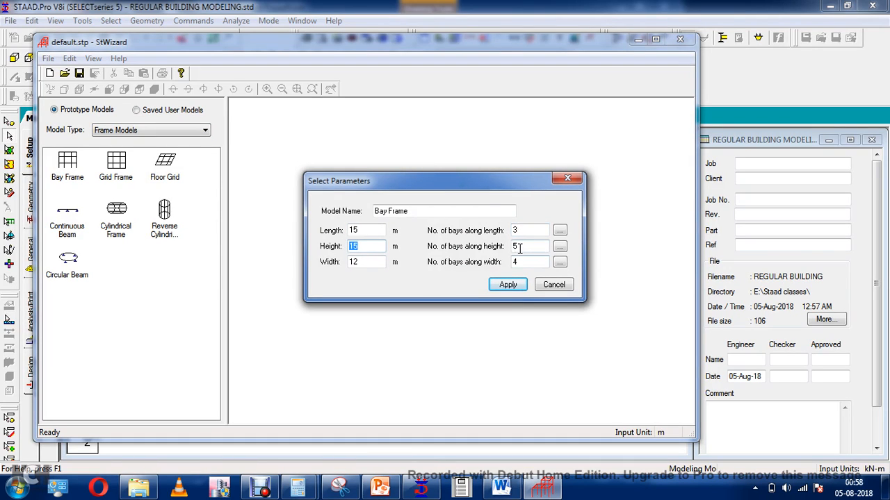
left_click_drag(522, 249, 511, 248)
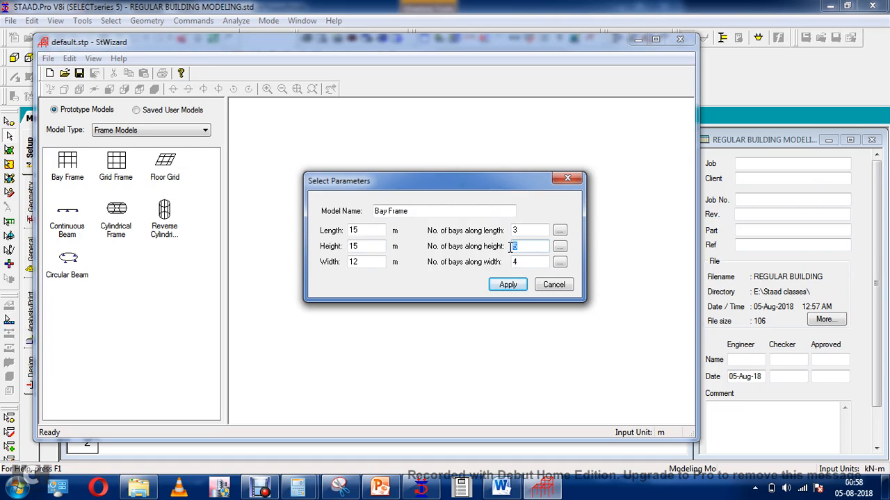
left_click_drag(361, 262, 334, 262)
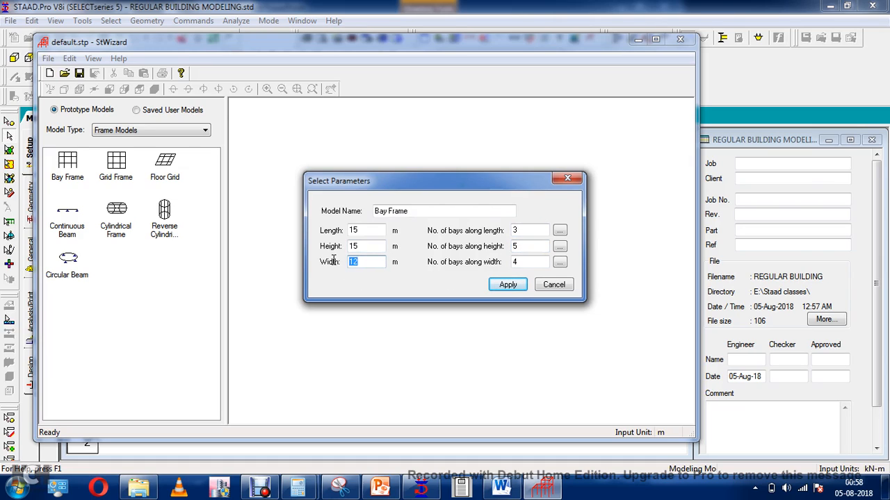
type("16")
left_click_drag(532, 262, 481, 263)
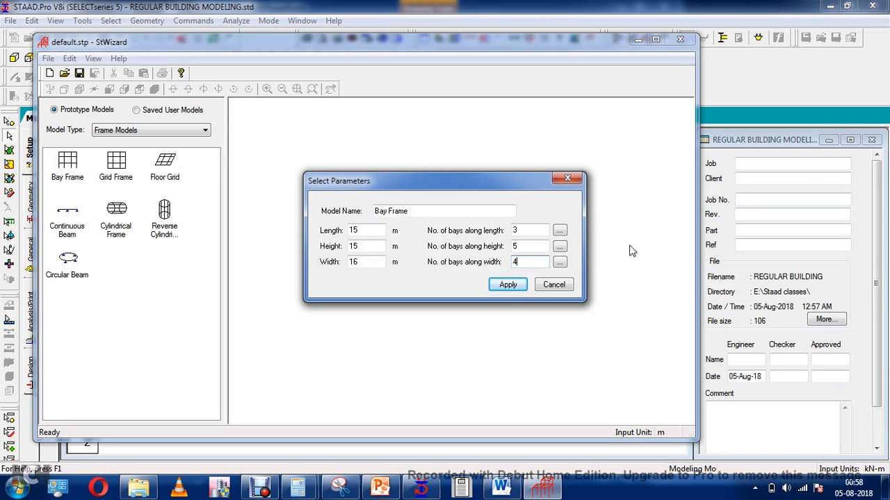
Check the individual bay spacings along the length, height and width, and generate the bay frame with these parameters
left_click(560, 231)
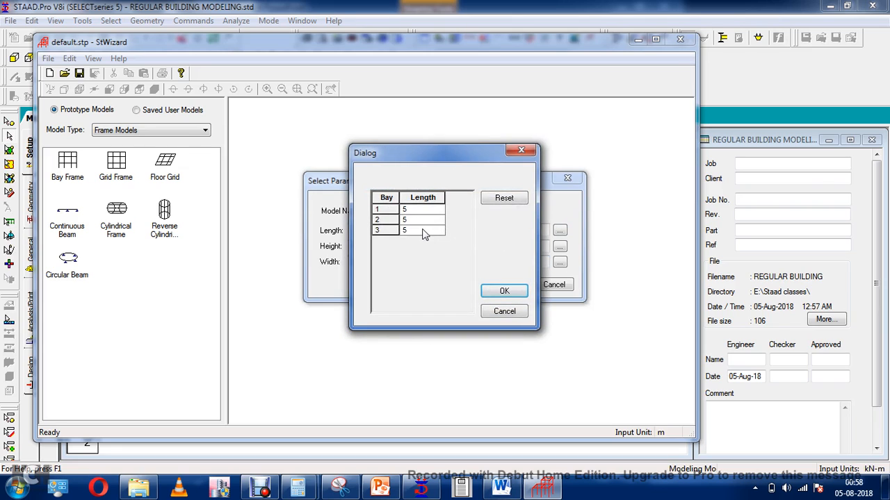
left_click(500, 292)
left_click(560, 247)
left_click(503, 293)
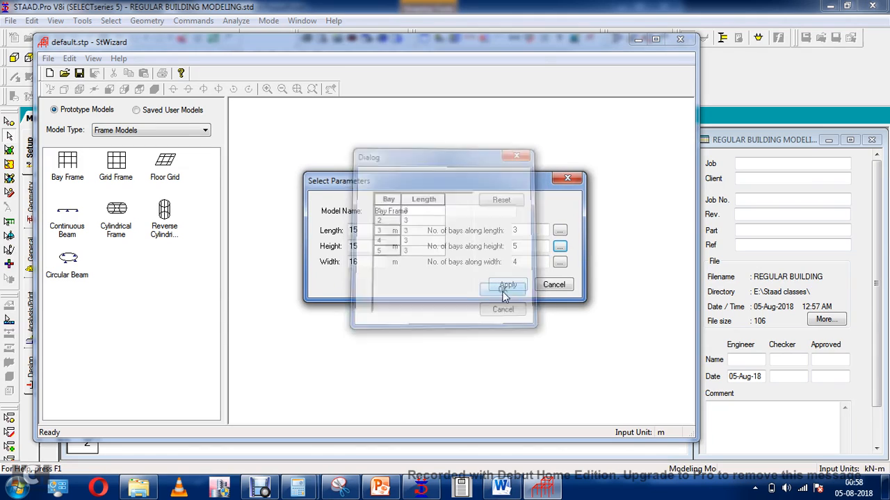
left_click(560, 263)
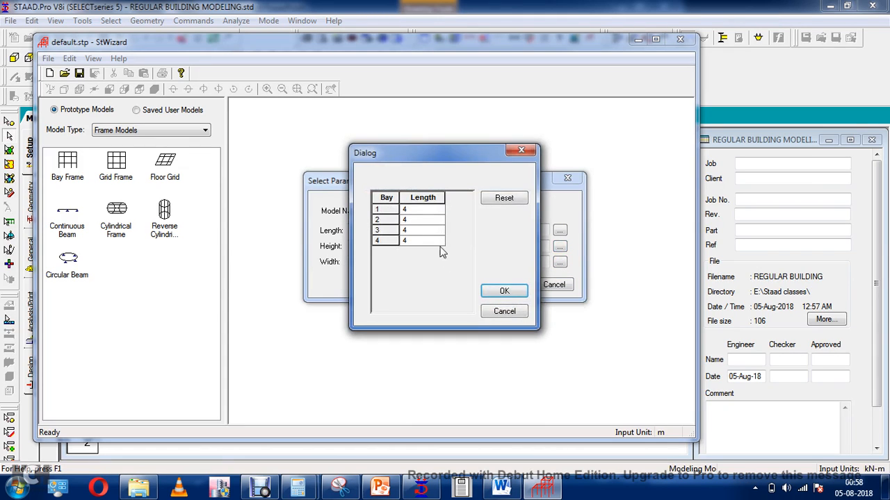
left_click(504, 292)
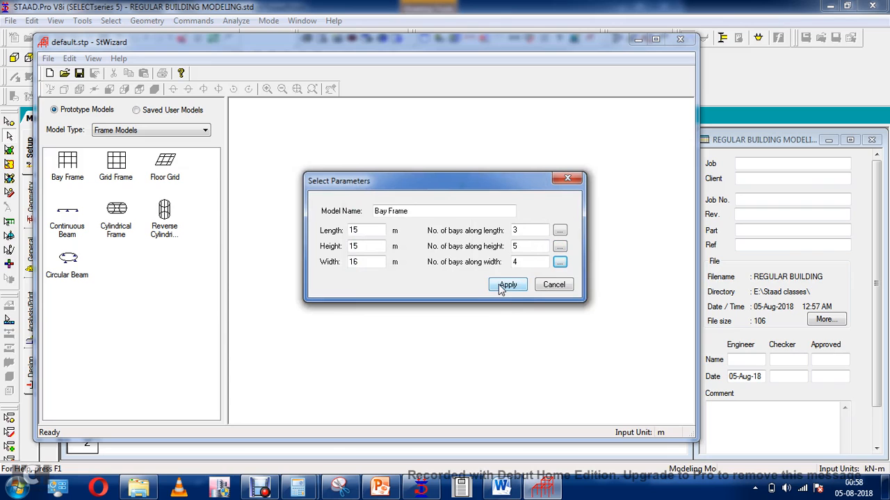
left_click(507, 286)
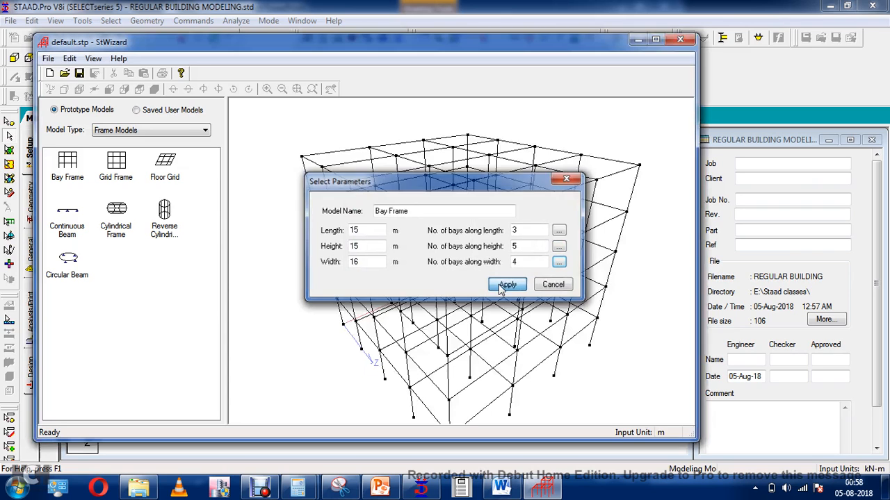
Merge the bay frame prototype into the STAAD.Pro model with X, Y and Z offsets of 0 m
left_click(48, 60)
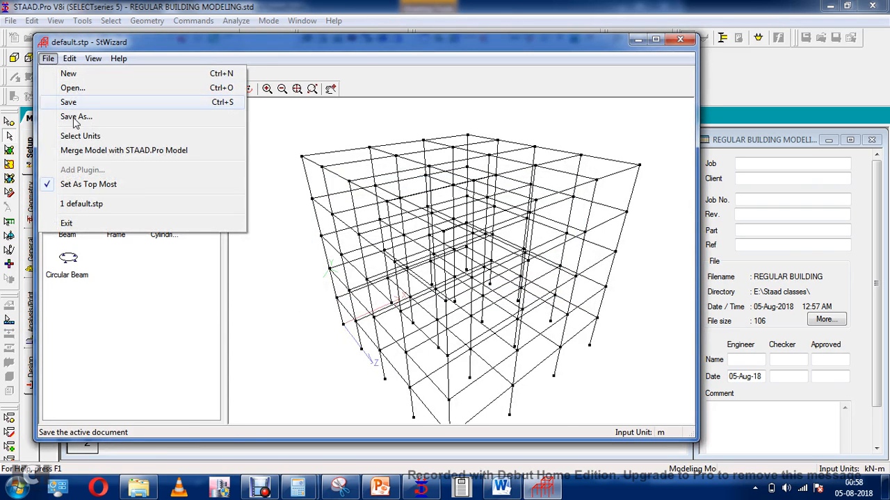
left_click(86, 151)
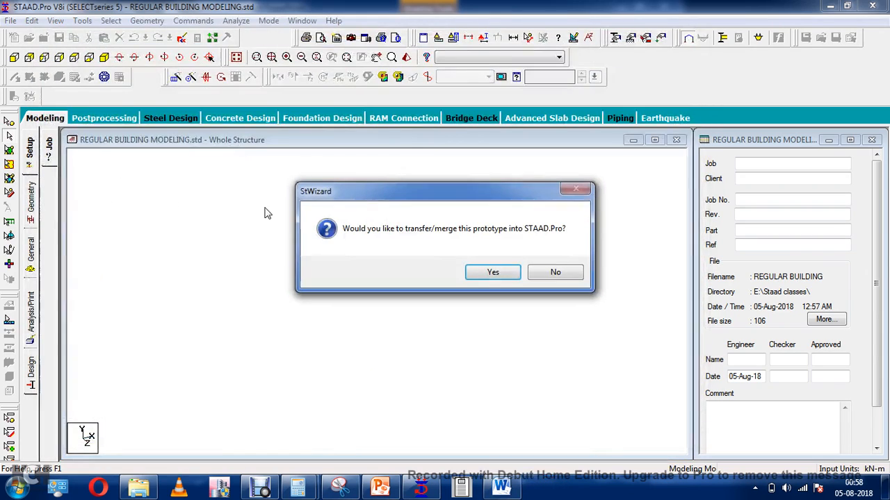
left_click(494, 273)
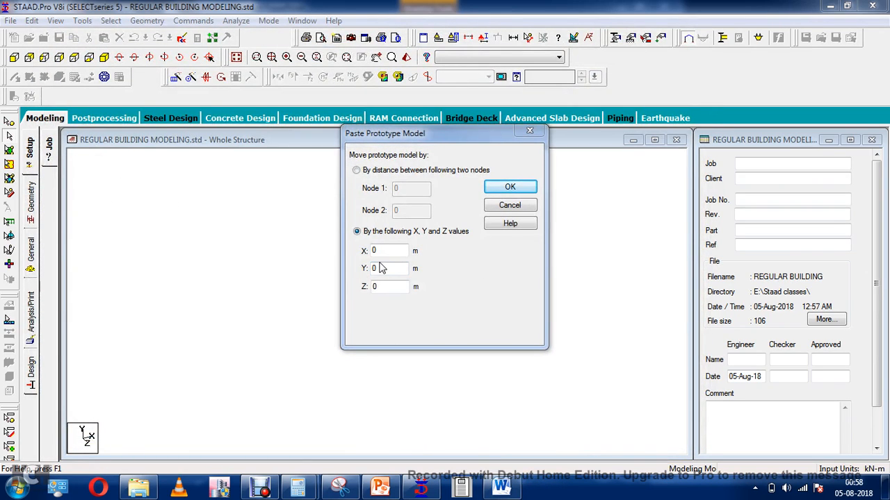
left_click(500, 187)
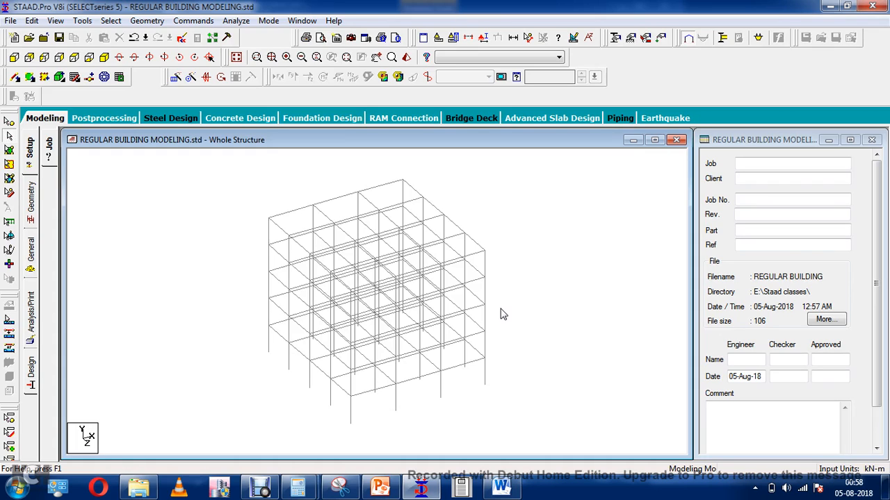
Measure the frame's full length and full width between the corner nodes of the roof level
left_click(82, 20)
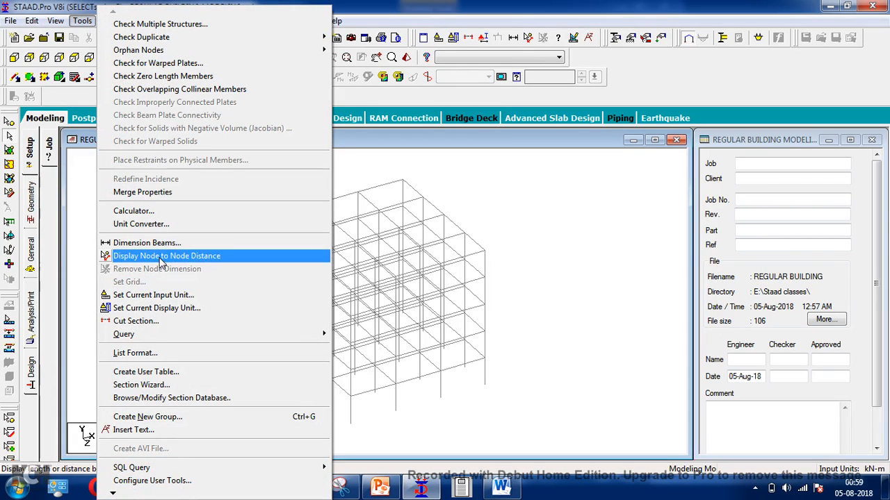
left_click(161, 256)
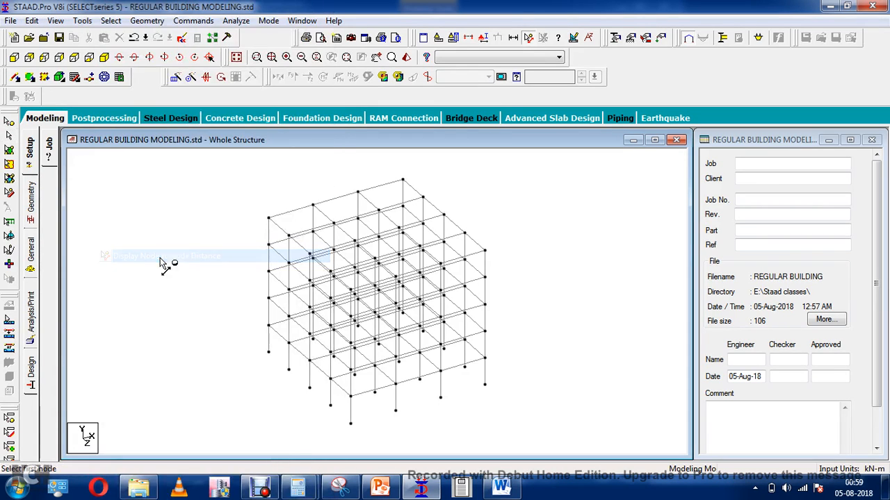
left_click(269, 218)
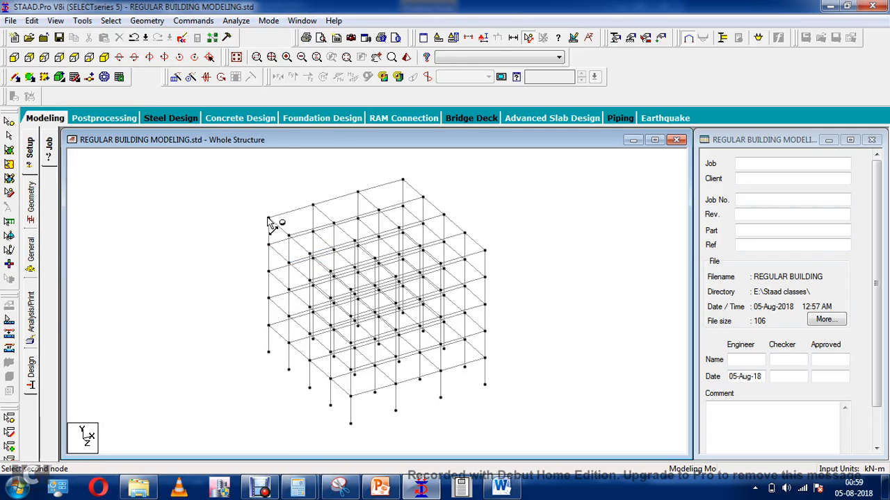
left_click(402, 182)
left_click(402, 181)
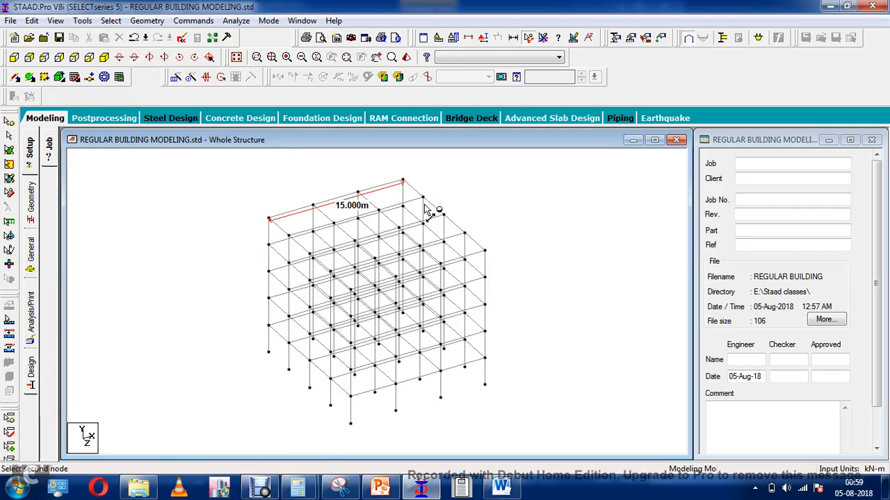
left_click(485, 251)
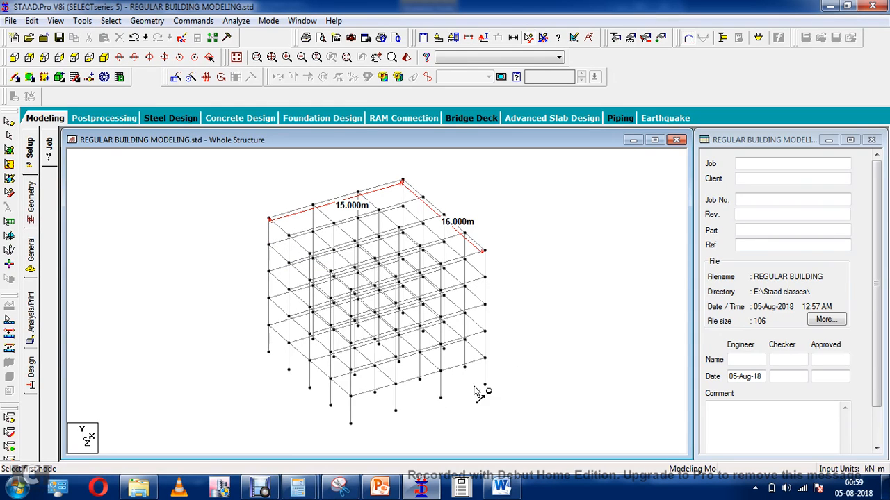
Measure a single bay along the length and a single bay along the width at roof level
scroll(412, 176, "up", 1)
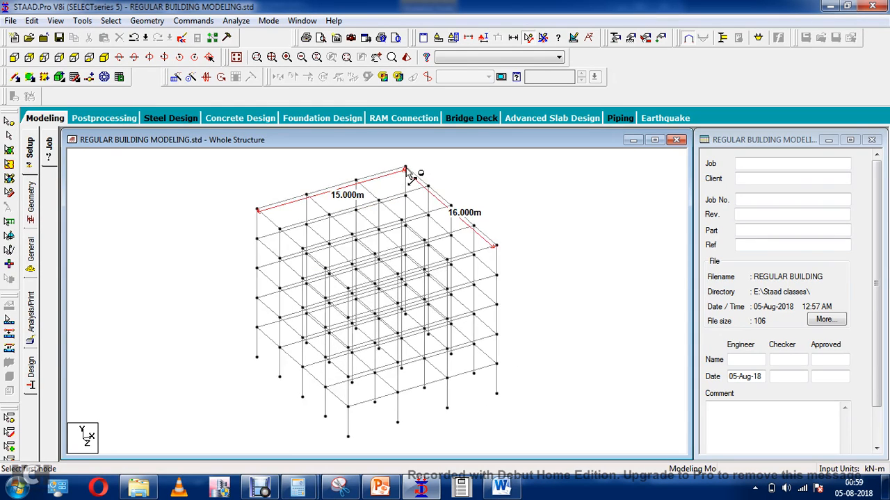
left_click(258, 210)
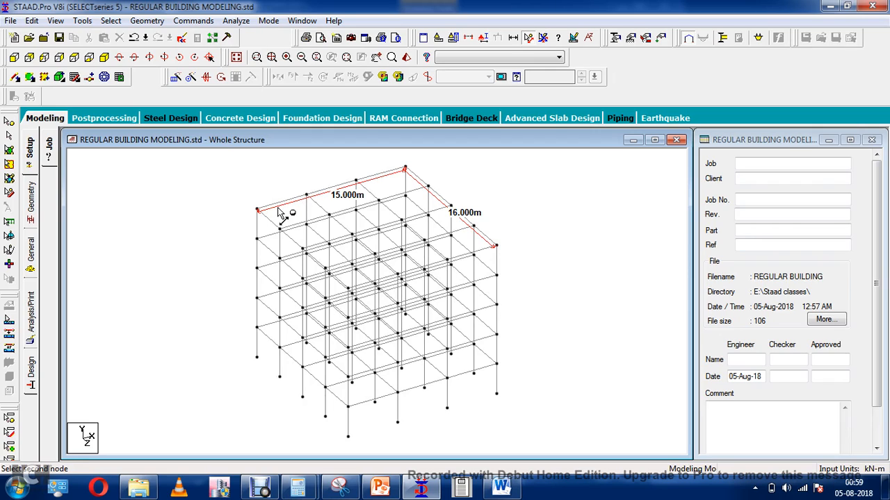
left_click(306, 196)
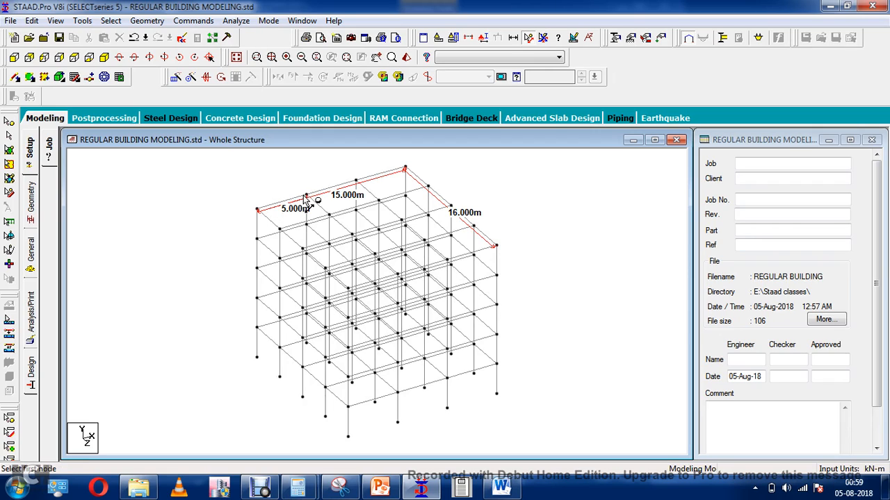
left_click(405, 169)
left_click(427, 187)
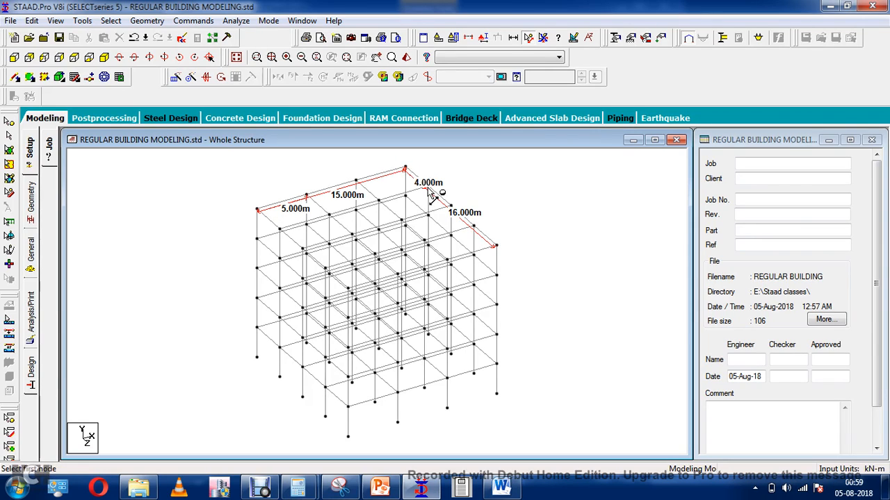
Measure the frame's total height at the corner column and one bottom storey height, and remove all node dimensions
left_click(257, 358)
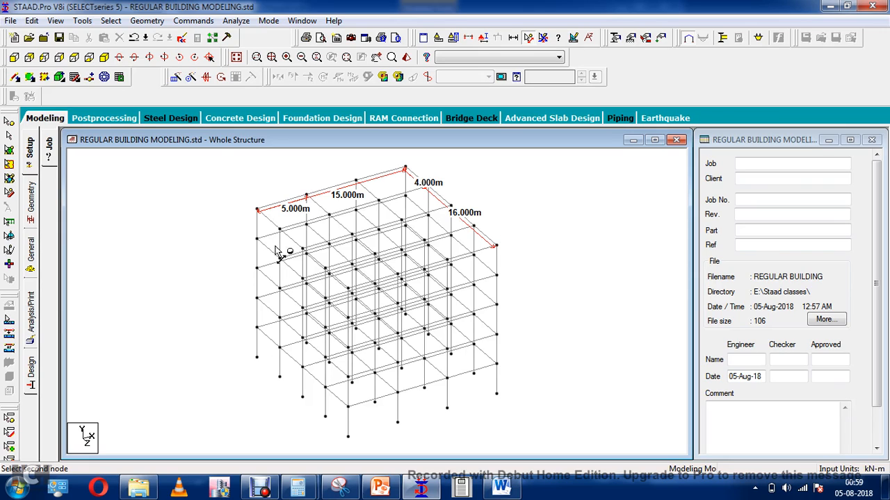
left_click(257, 209)
left_click(279, 376)
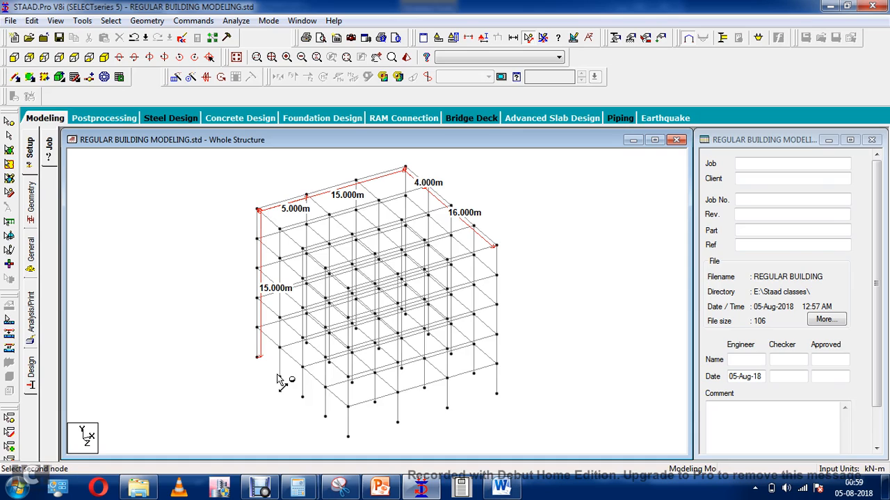
left_click(281, 347)
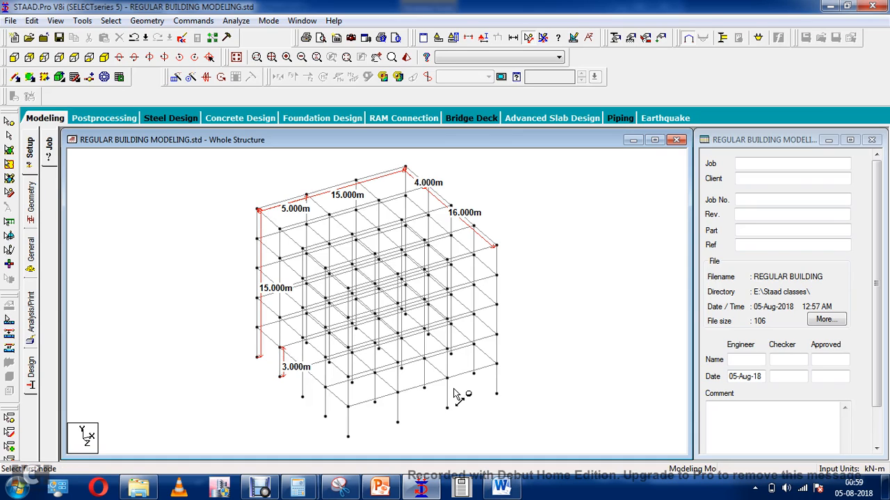
left_click(82, 21)
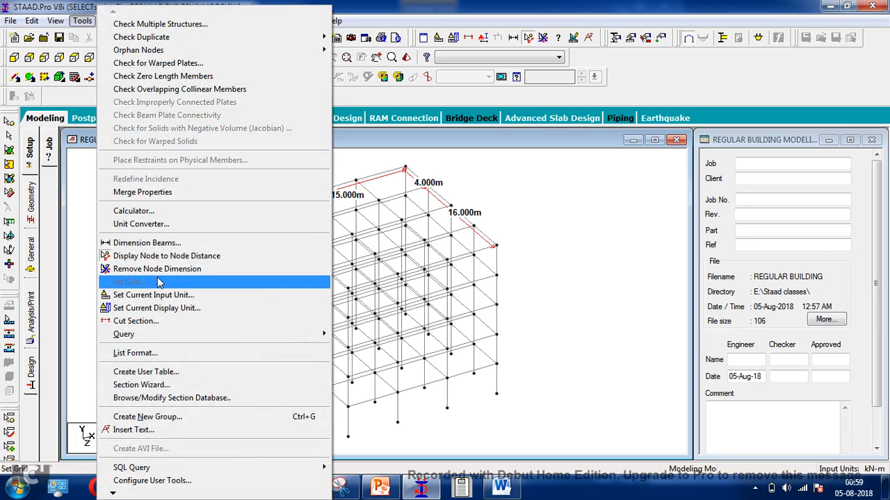
left_click(157, 270)
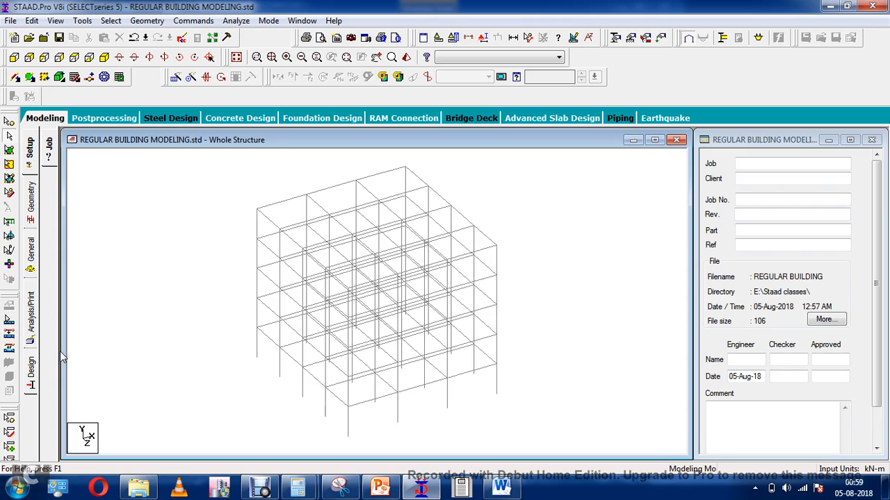
Assign the CONCRETE material to all members of the frame using the Assign To View method
left_click(31, 263)
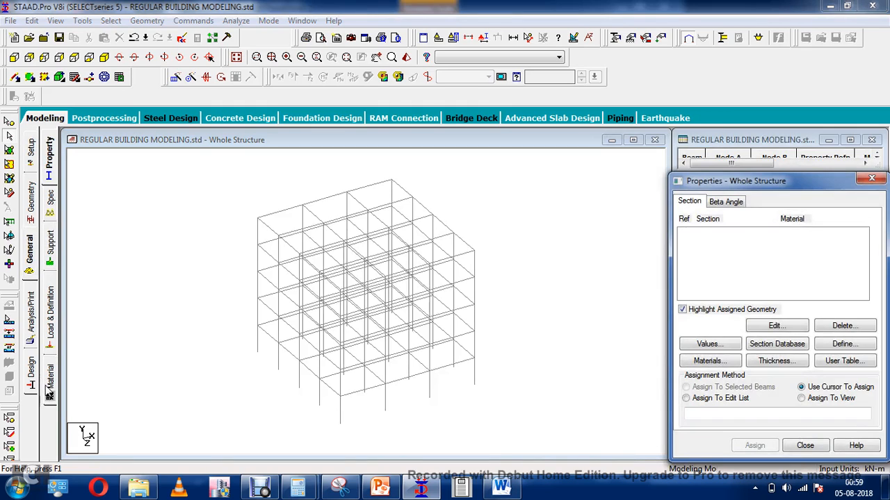
left_click(49, 391)
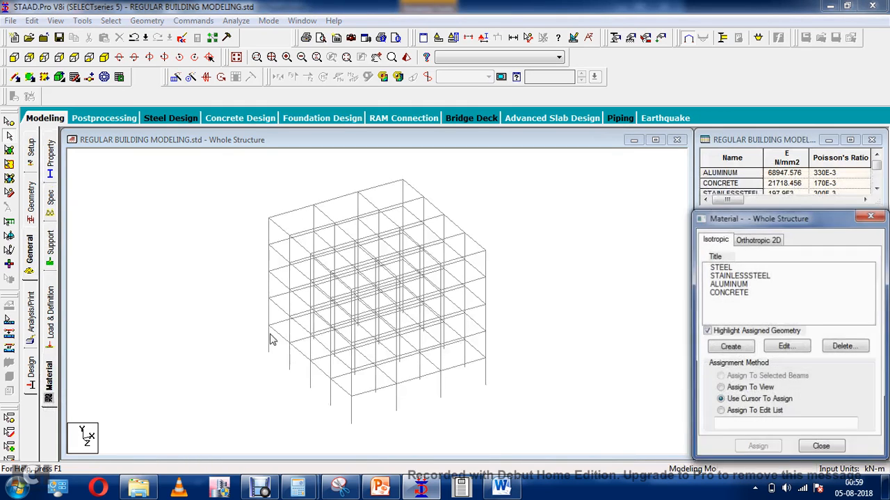
left_click(741, 287)
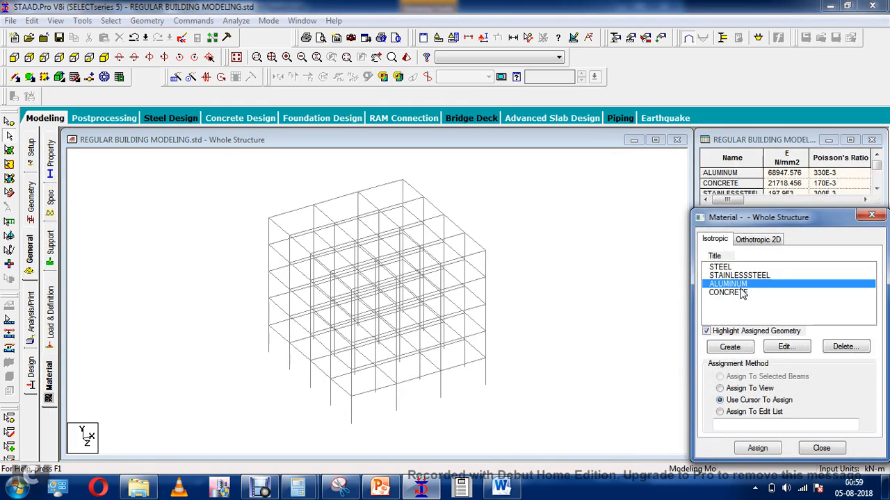
left_click(742, 294)
left_click(751, 388)
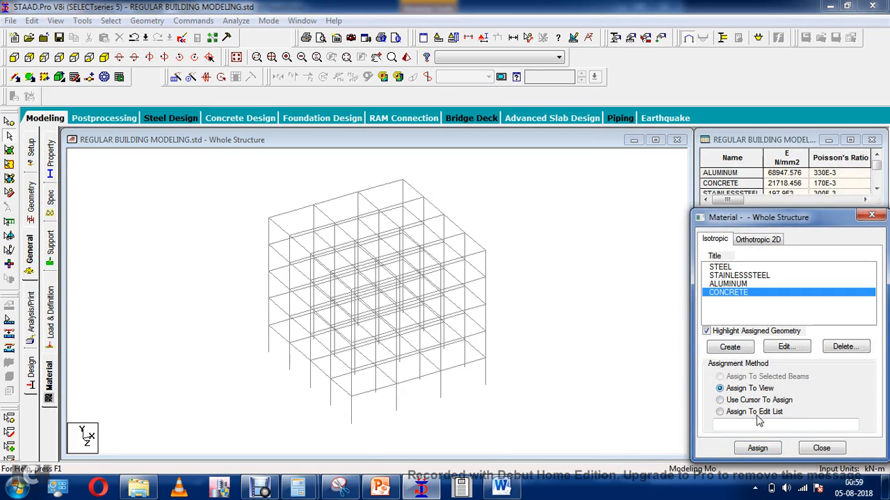
left_click(758, 448)
left_click(790, 371)
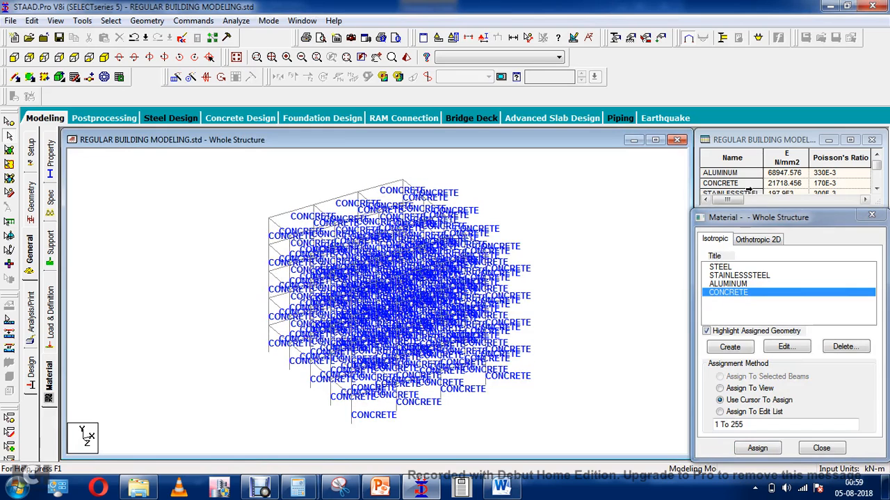
Enlarge the materials table and check the elastic modulus and density of concrete
left_click_drag(698, 178, 393, 201)
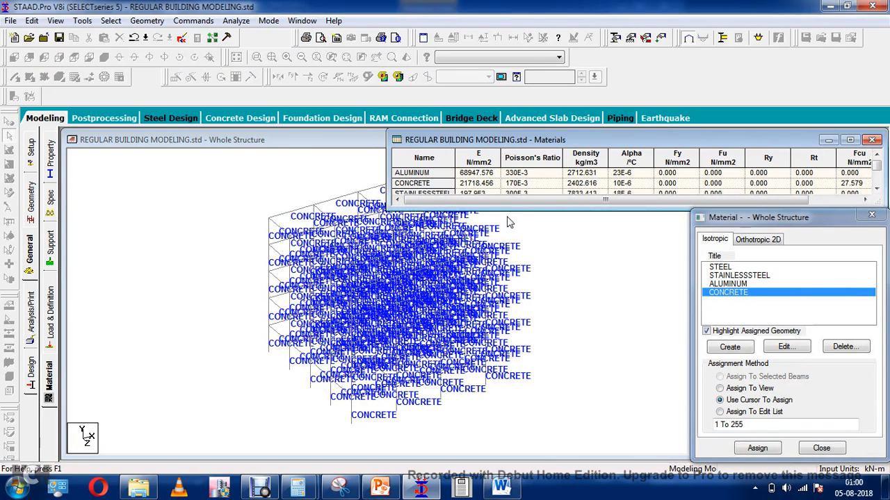
left_click_drag(522, 207, 524, 245)
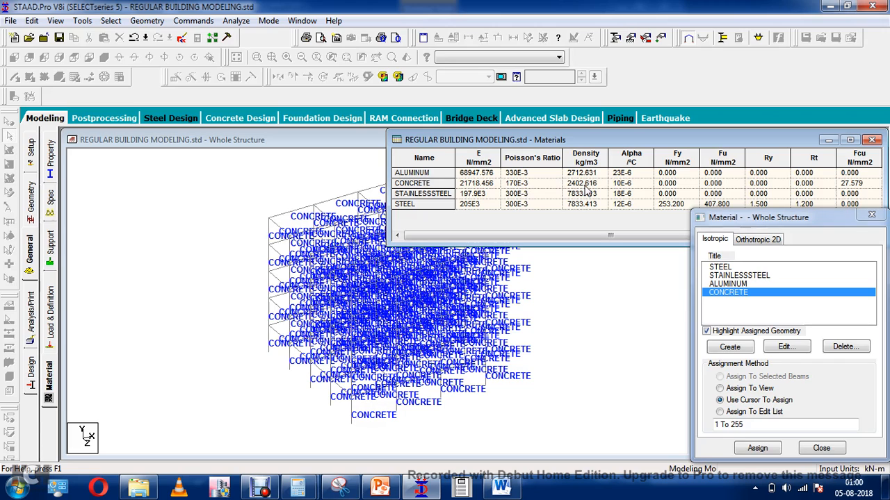
left_click(567, 306)
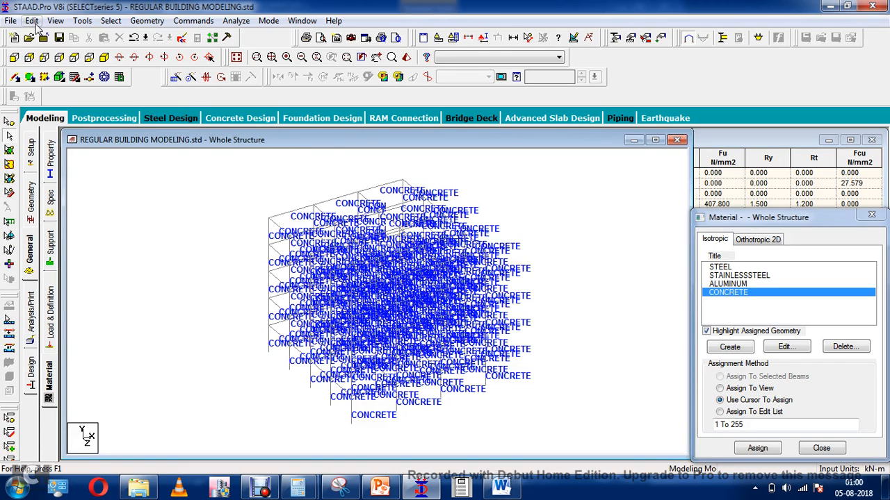
Open the model's input command file in the STAAD Editor at the concrete material definition
left_click(32, 21)
left_click(69, 155)
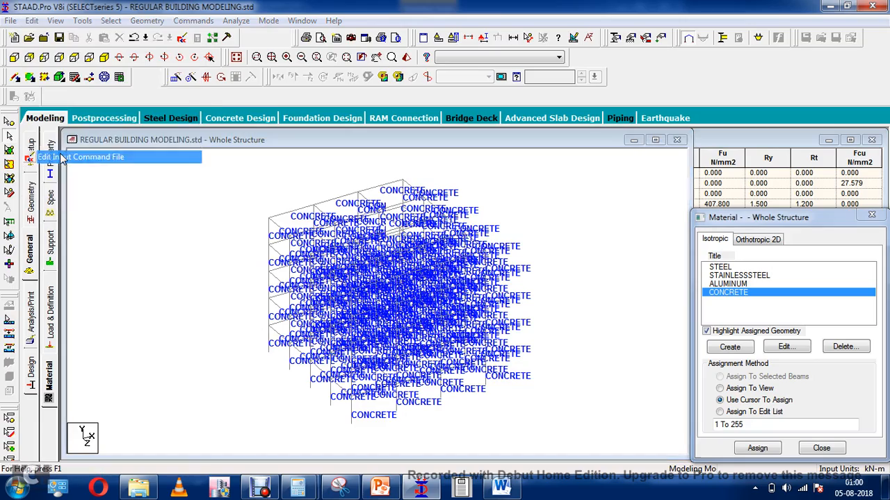
left_click(358, 260)
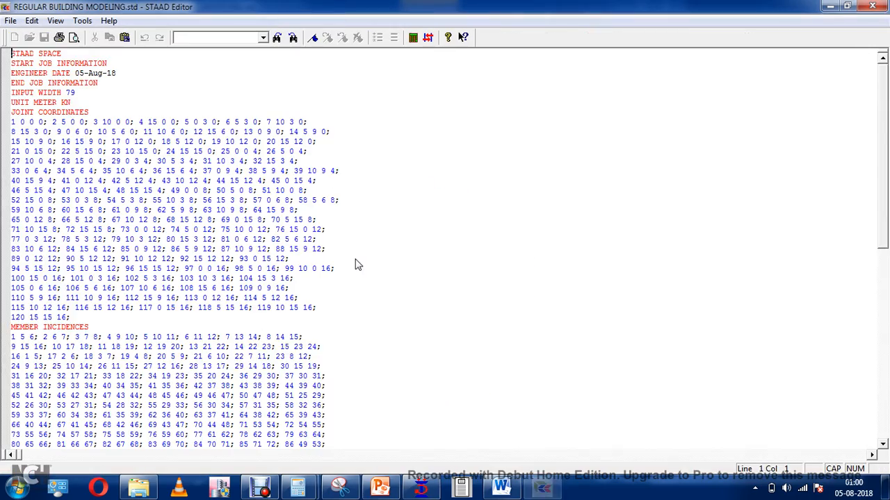
scroll(347, 292, "down", 4)
scroll(331, 327, "down", 15)
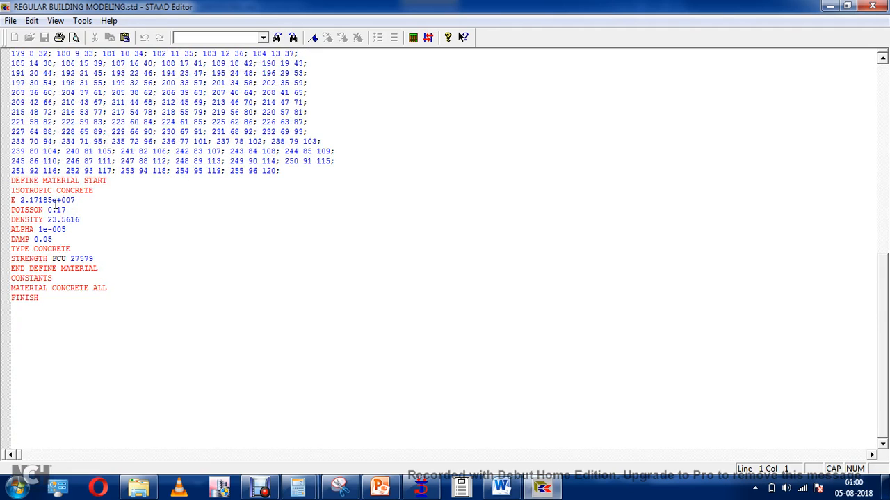
Set the elastic modulus E of the isotropic concrete to 2.236e+007 in the command file
left_click(53, 200)
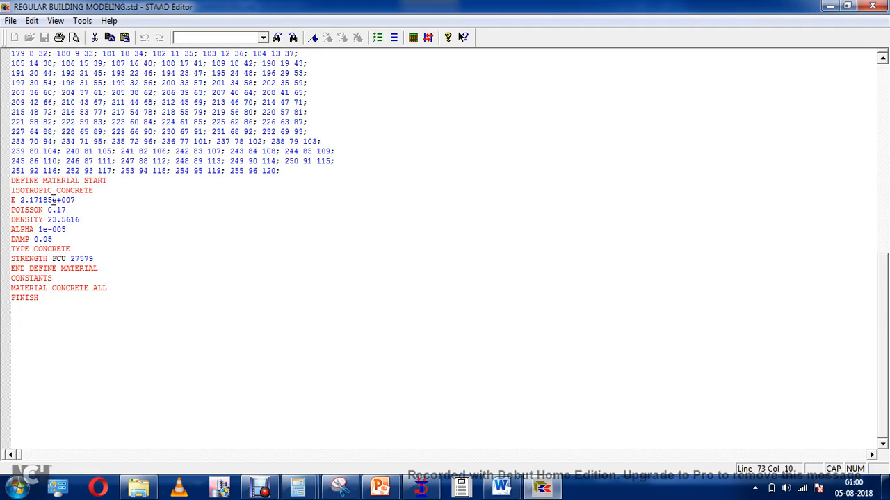
key("BackSpace")
key("BackSpace")
key("BackSpace")
key("BackSpace")
key("BackSpace")
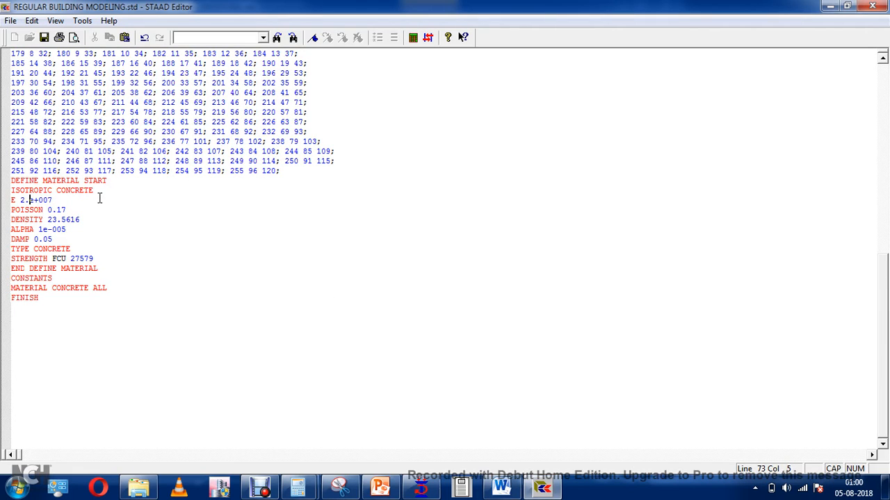
type("236")
Set the concrete density to 25, save the command file and return to the STAAD.Pro model
left_click(83, 221)
key("BackSpace")
key("BackSpace")
key("BackSpace")
left_click(43, 37)
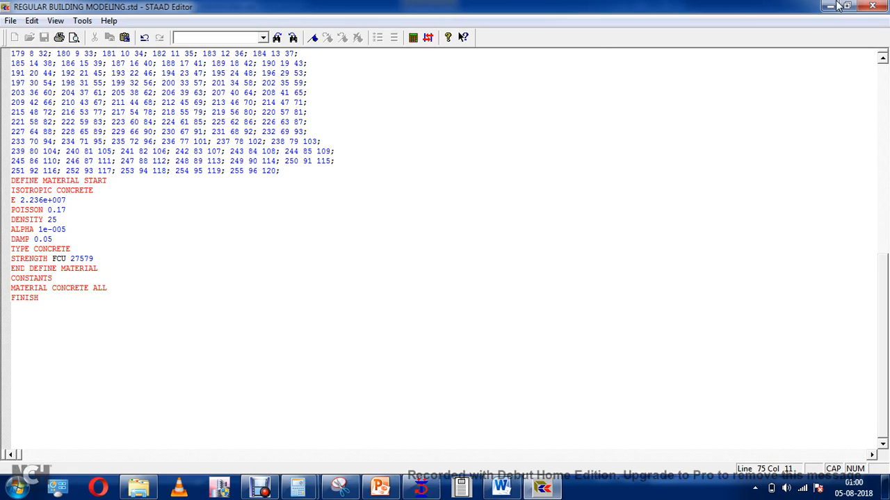
left_click(873, 7)
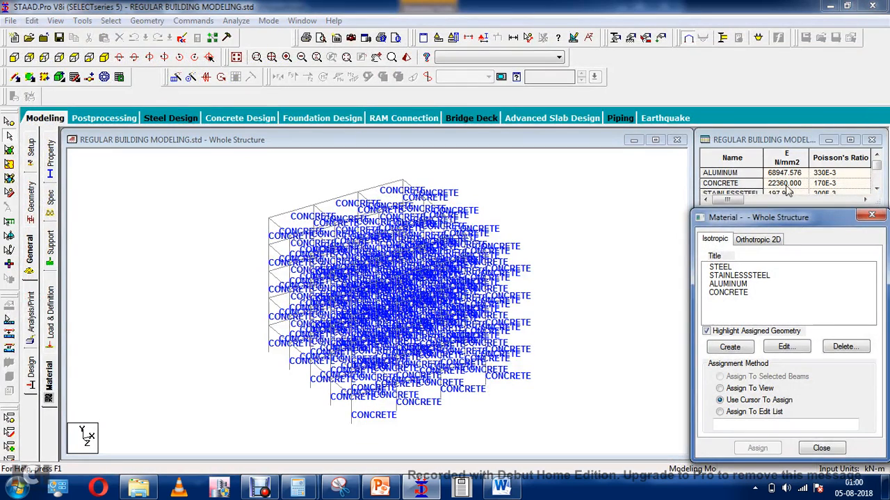
Check the concrete's modulus and density in the widened materials table, and close the table and the material dialog
left_click_drag(698, 178, 374, 178)
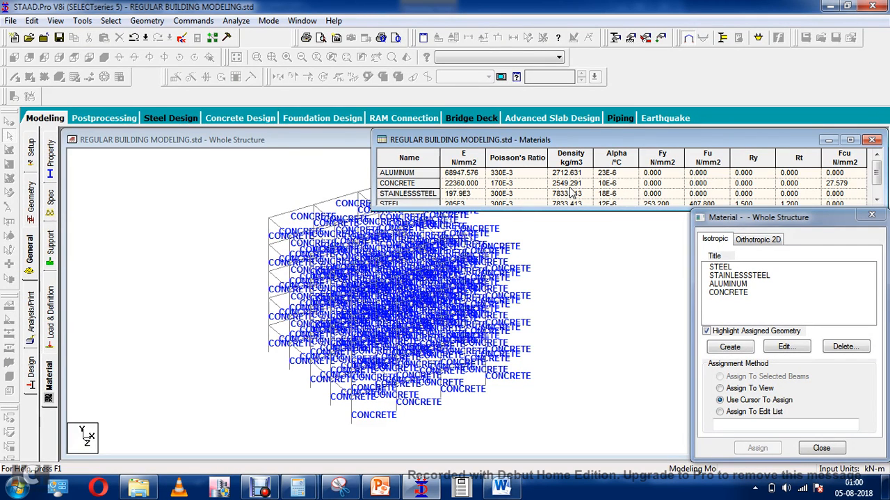
left_click(872, 141)
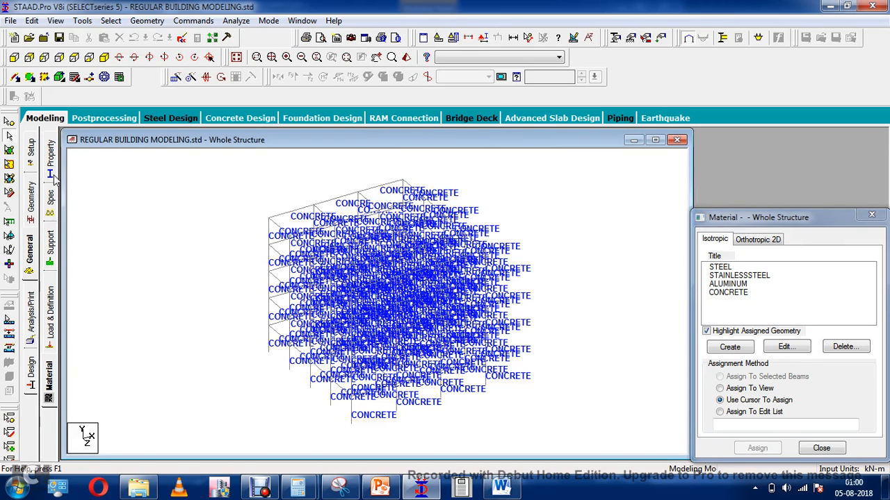
left_click(821, 448)
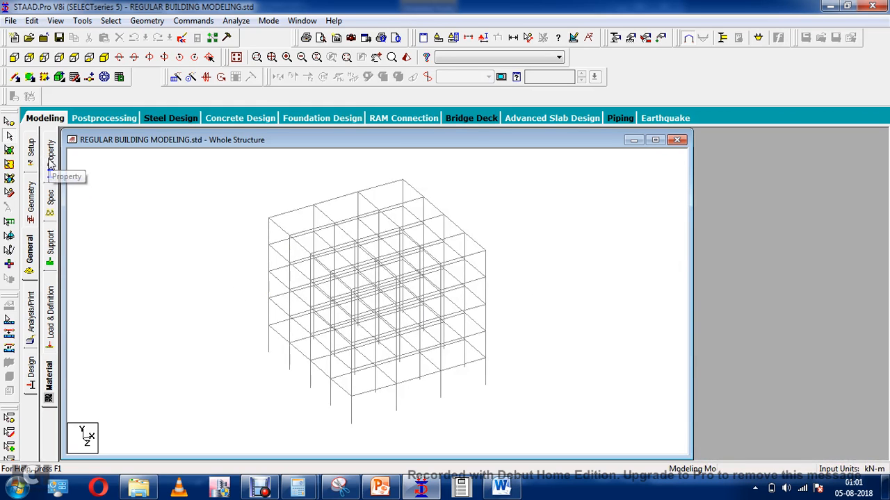
Switch to the Word document and review the beam and column sizes, their axis directions and the beam layout plan
left_click(507, 485)
scroll(515, 265, "up", 3)
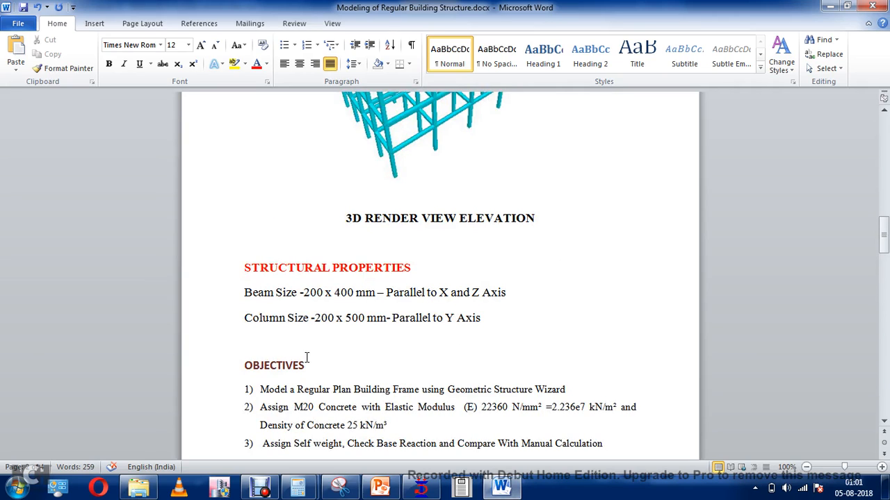
scroll(370, 338, "up", 1)
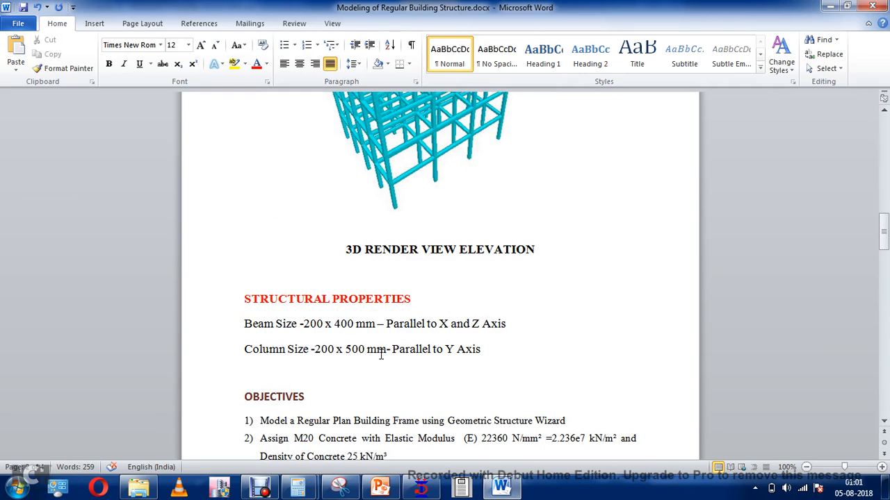
scroll(381, 355, "up", 20)
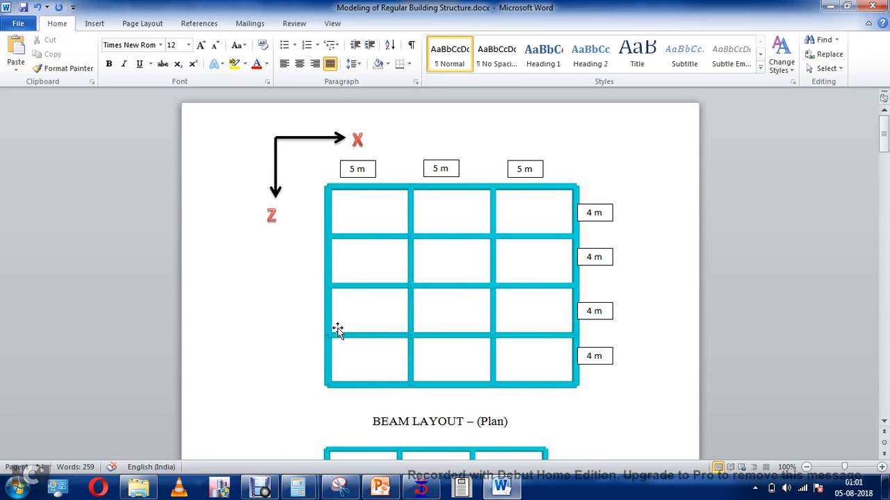
scroll(337, 330, "down", 20)
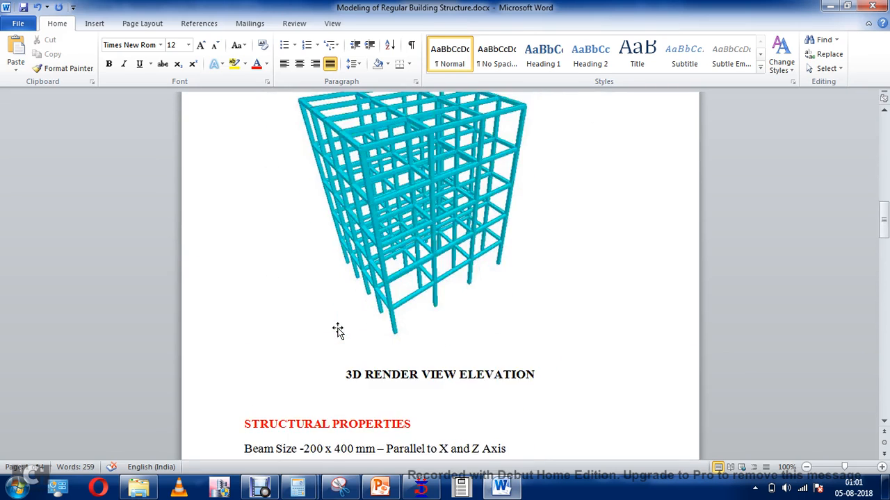
scroll(338, 329, "up", 4)
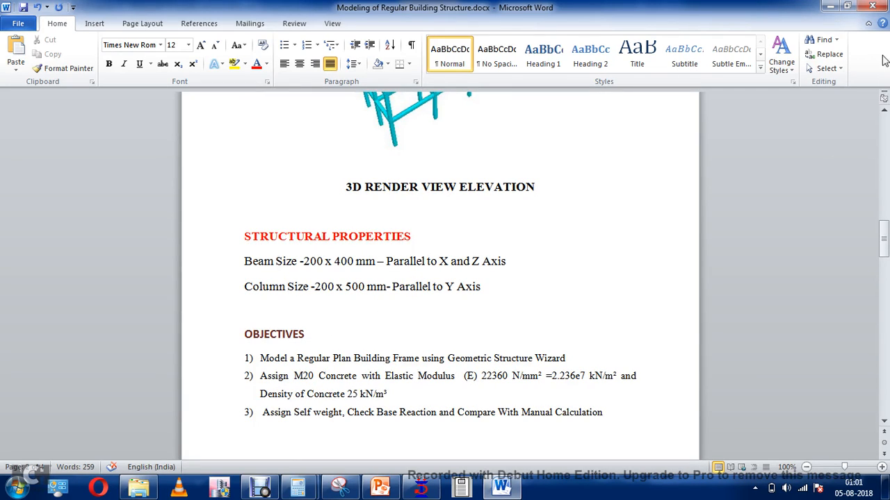
left_click(829, 6)
Define a rectangular concrete beam section with YD 0.40 m and ZD 0.2 m in the member properties
left_click(52, 170)
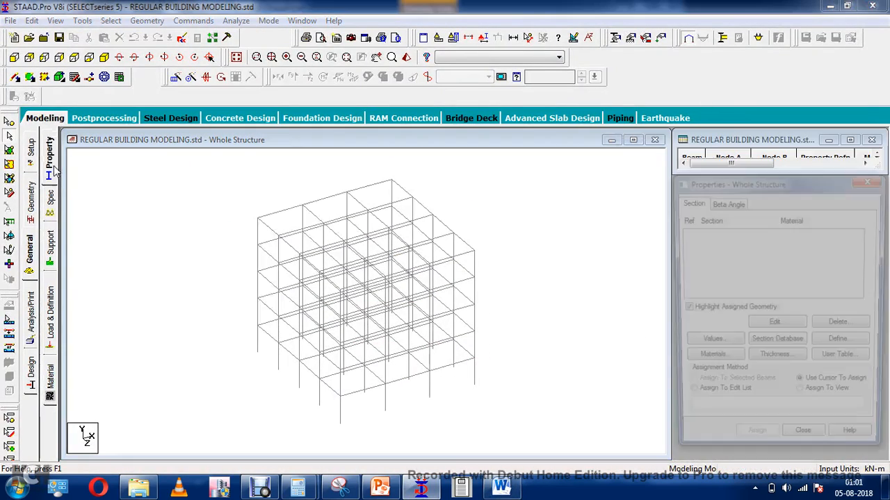
left_click(844, 345)
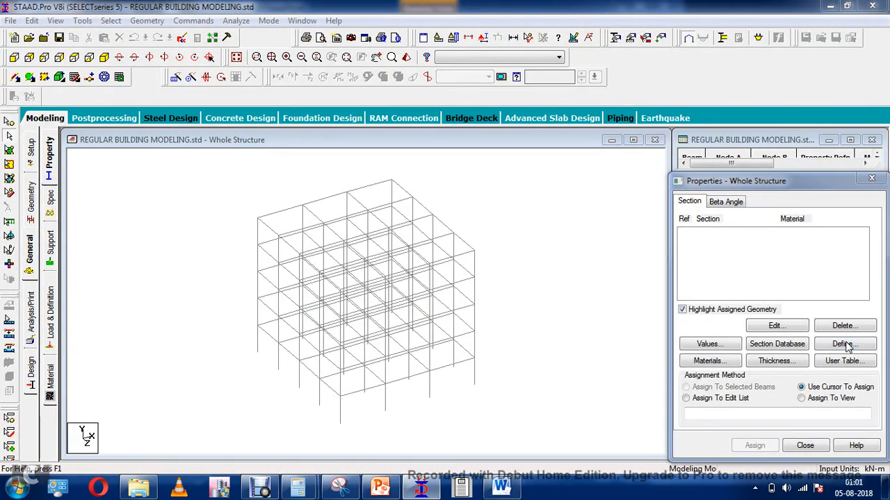
left_click(261, 141)
left_click(502, 200)
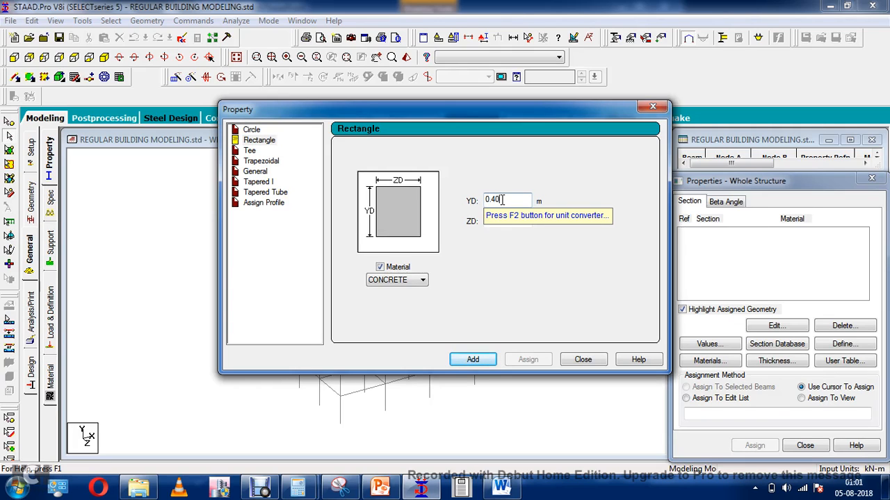
key("Tab")
type("0.")
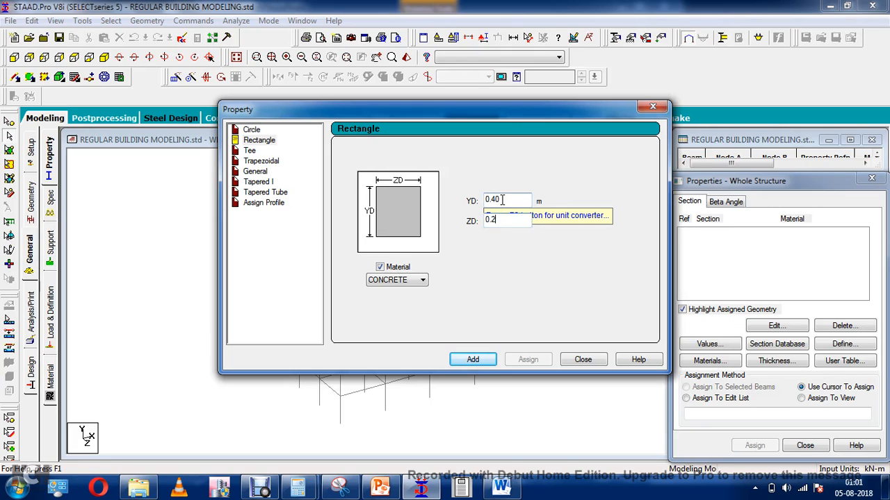
left_click(473, 359)
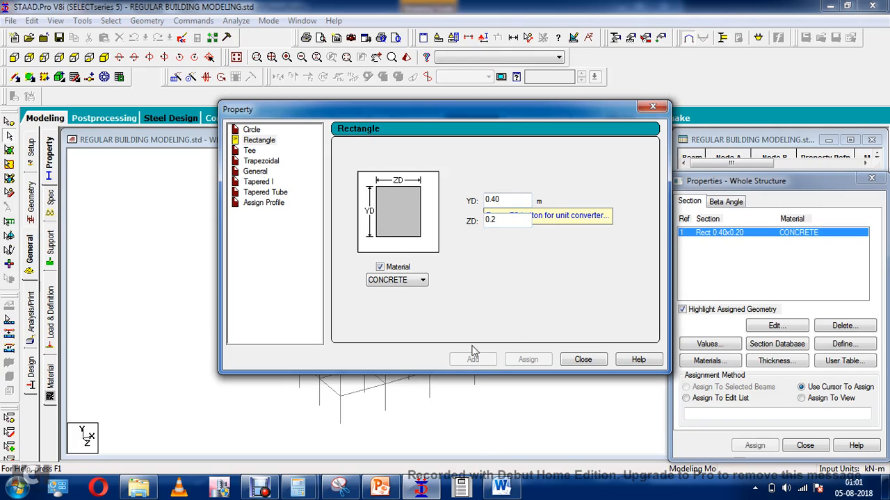
Add a second rectangular concrete section with YD 0.5 m and ZD 0.2 m for the columns
double_click(511, 201)
type("0.5")
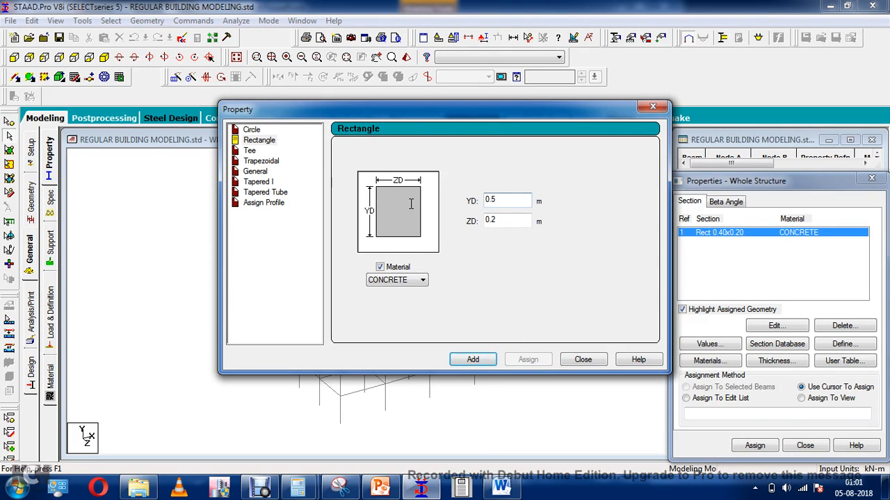
left_click(466, 362)
left_click(581, 360)
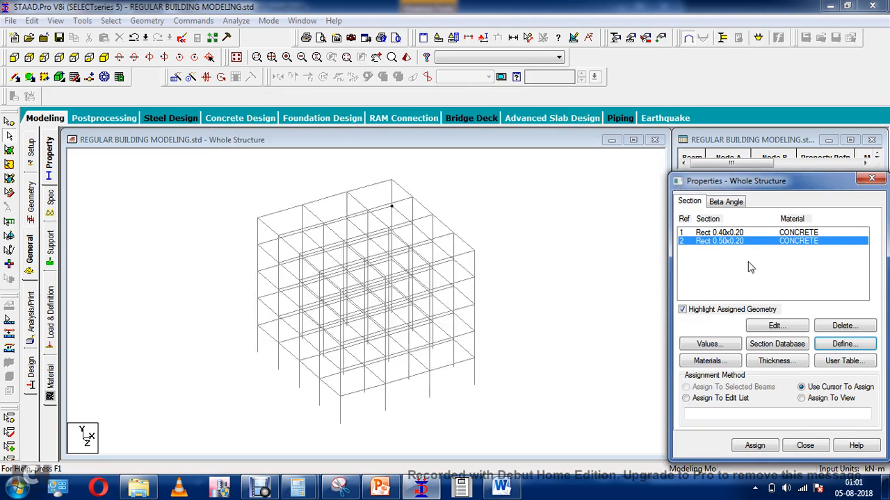
Assign the Rect 0.40x0.20 section to all beams parallel to the X and Z axes
left_click(720, 234)
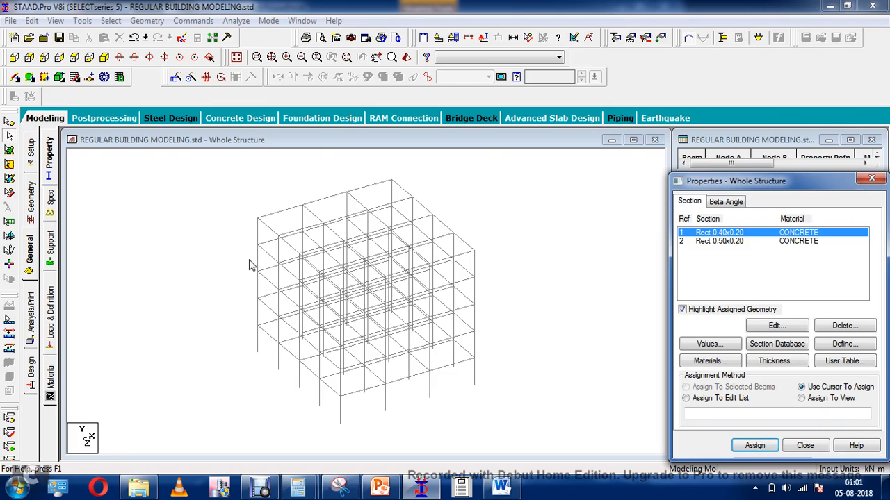
left_click(111, 22)
mouse_move(152, 256)
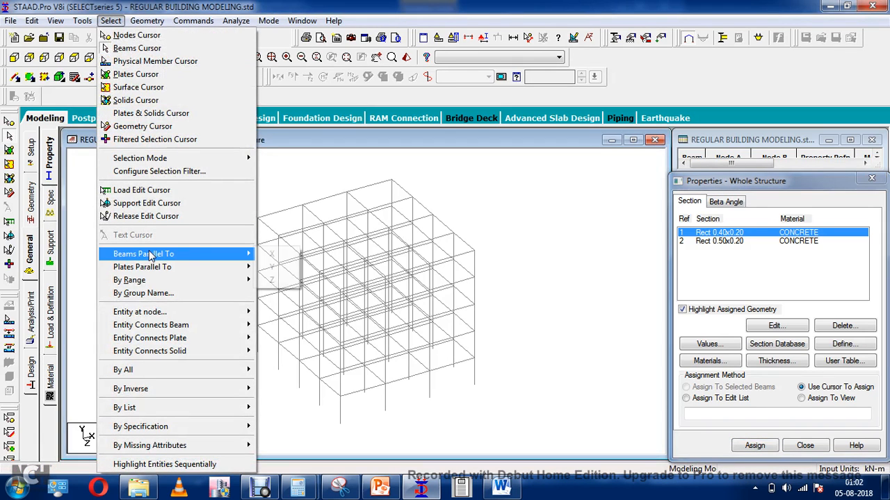
left_click(272, 254)
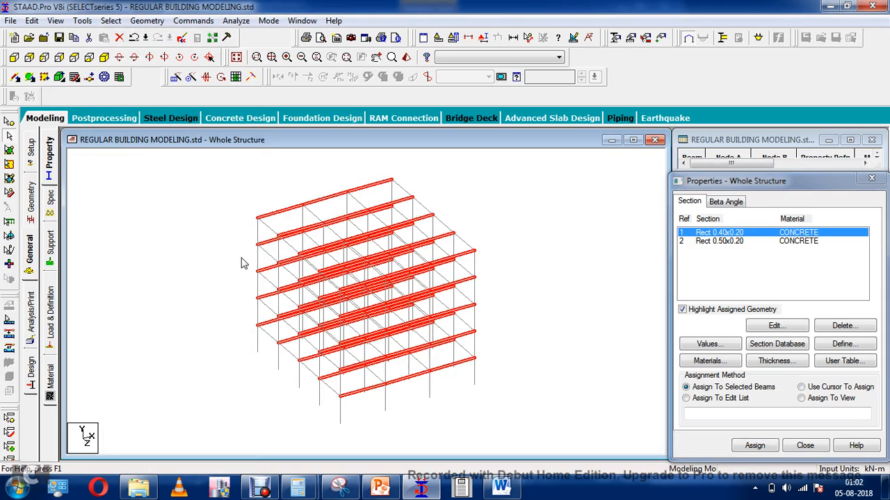
left_click(110, 21)
mouse_move(219, 256)
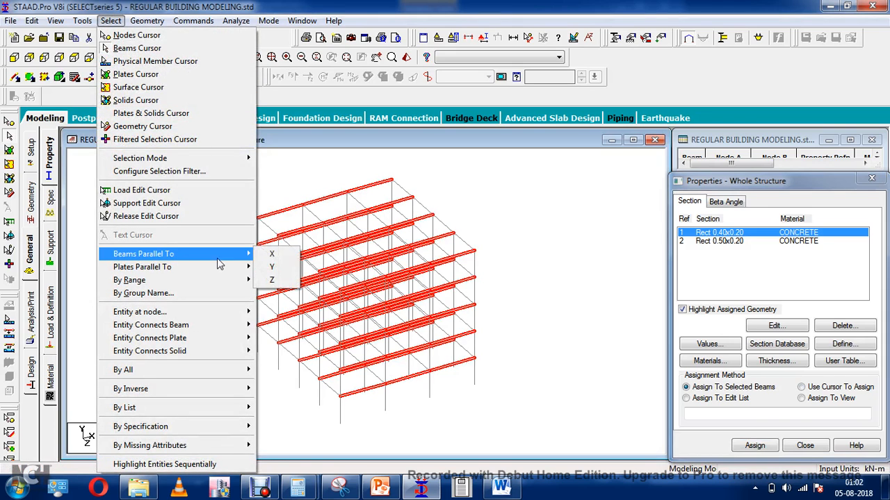
left_click(288, 280)
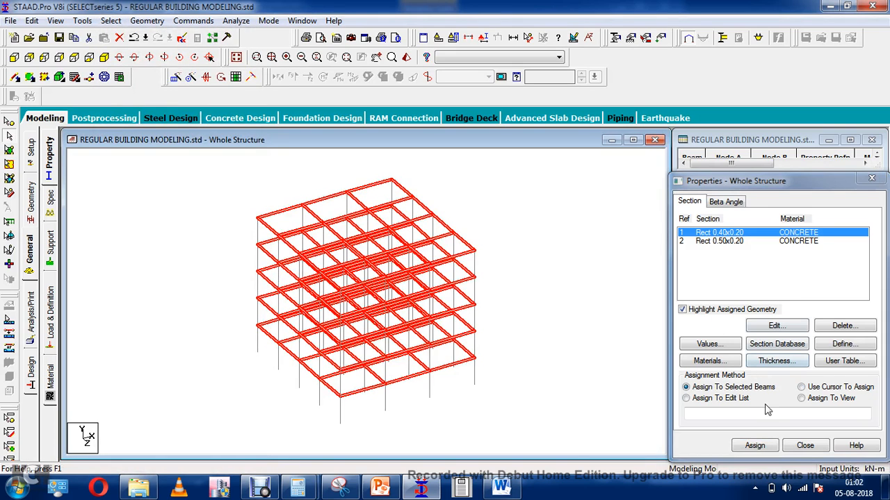
left_click(754, 445)
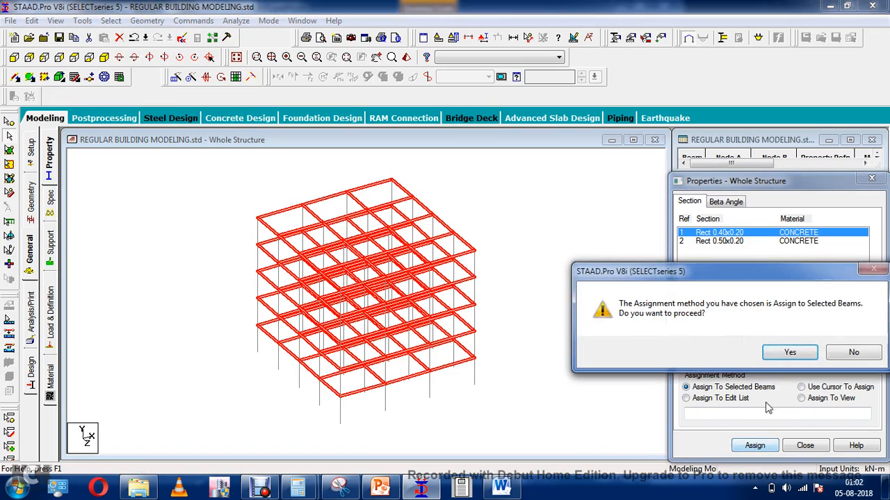
left_click(789, 354)
left_click(606, 352)
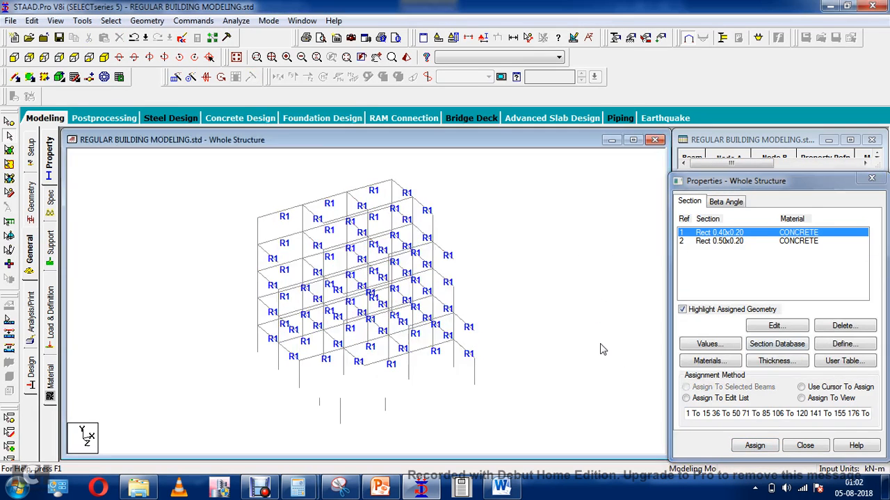
Assign the Rect 0.50x0.20 section to all columns parallel to the Y axis and clear the selection
left_click(715, 241)
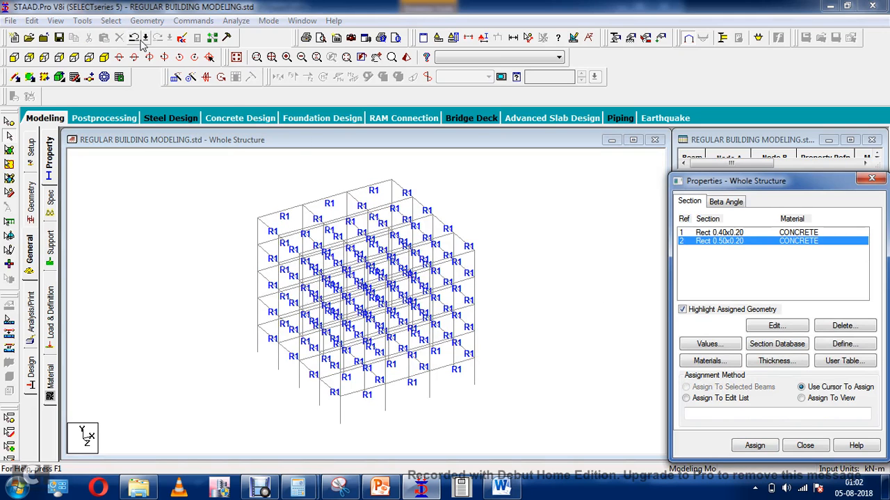
left_click(110, 21)
mouse_move(143, 257)
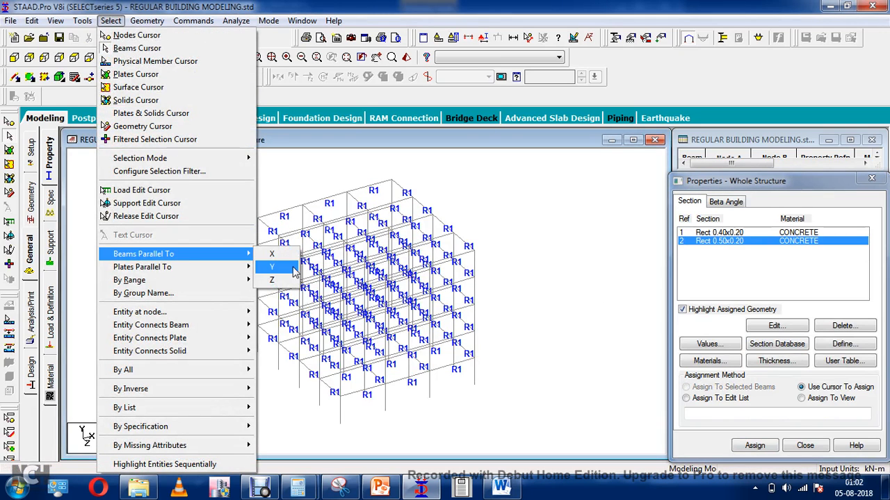
left_click(271, 267)
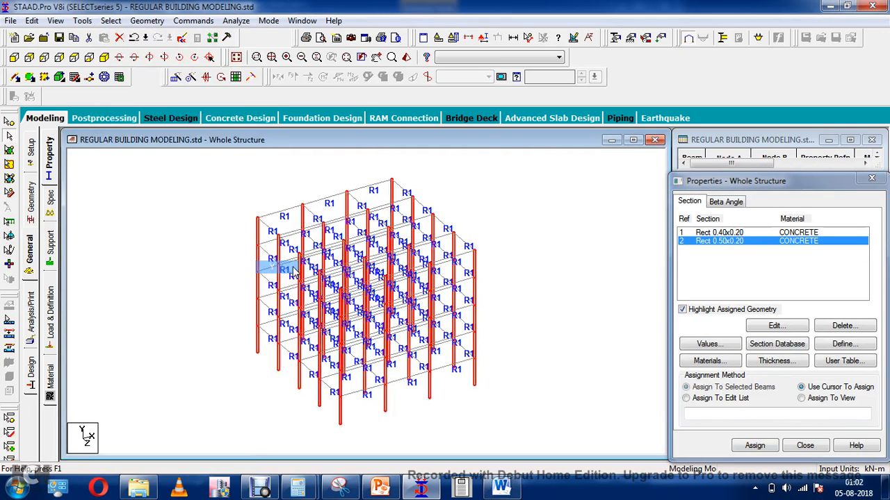
left_click(755, 446)
left_click(788, 356)
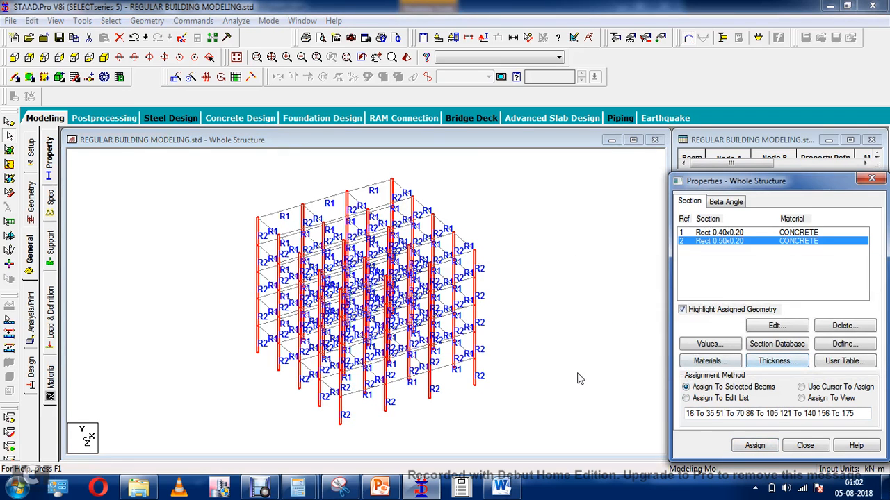
left_click(563, 389)
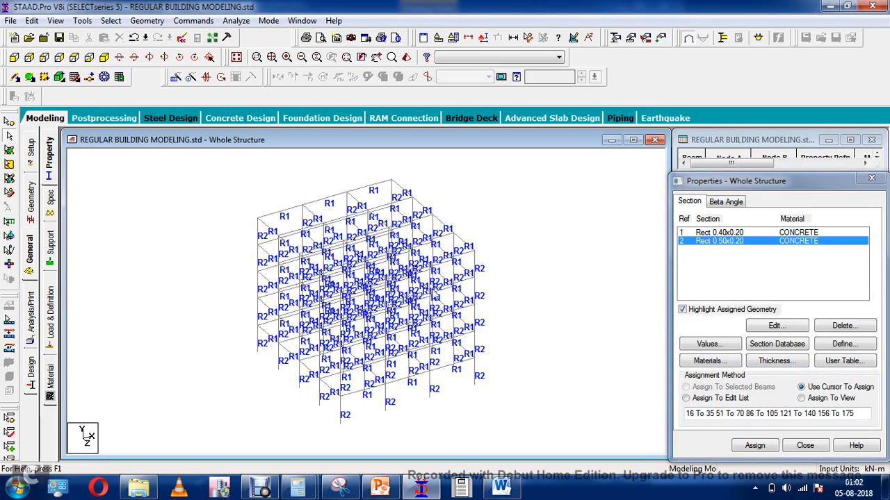
Inspect the frame with its assigned sections in a rotated 3D rendering, and close the rendered view
left_click(55, 20)
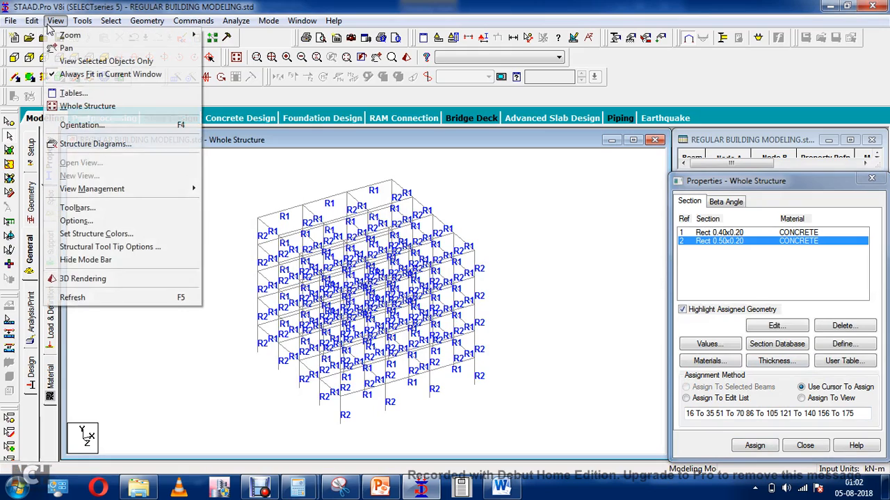
left_click(77, 277)
left_click_drag(438, 285, 390, 273)
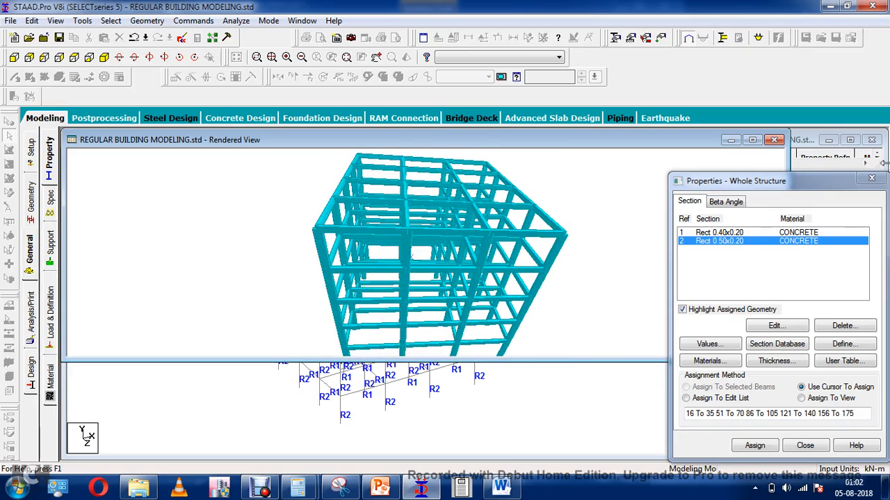
left_click(775, 139)
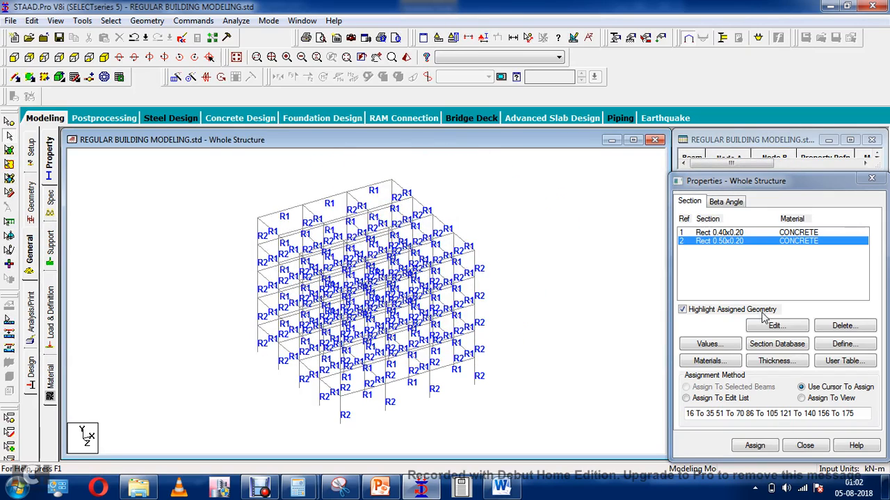
Open the load definitions, check the self-weight and base reaction objective in the Word document, and return to STAAD.Pro
left_click(50, 317)
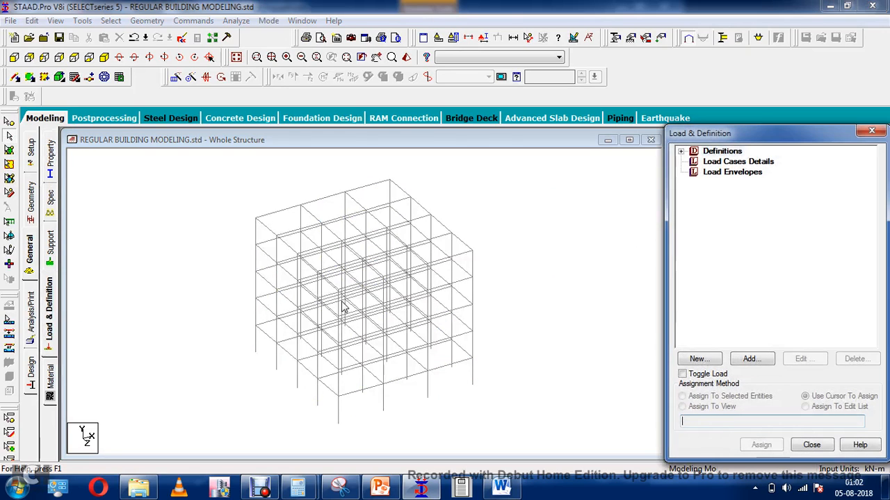
left_click(501, 486)
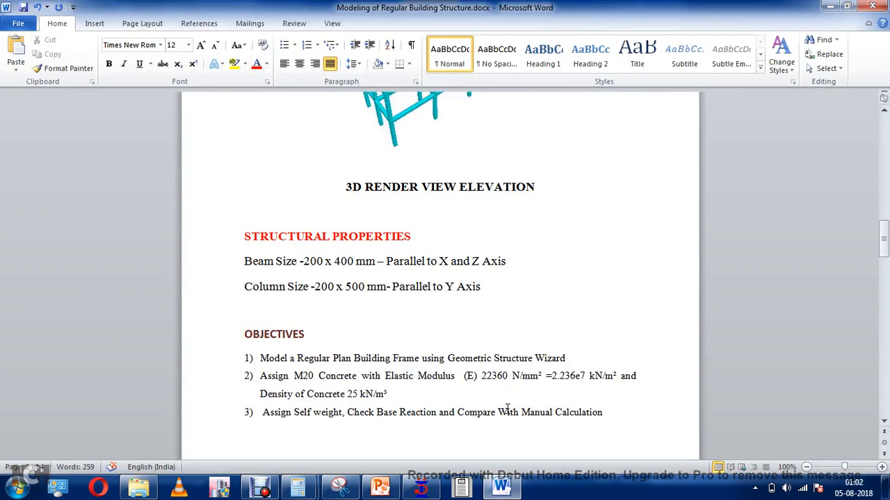
scroll(507, 409, "down", 2)
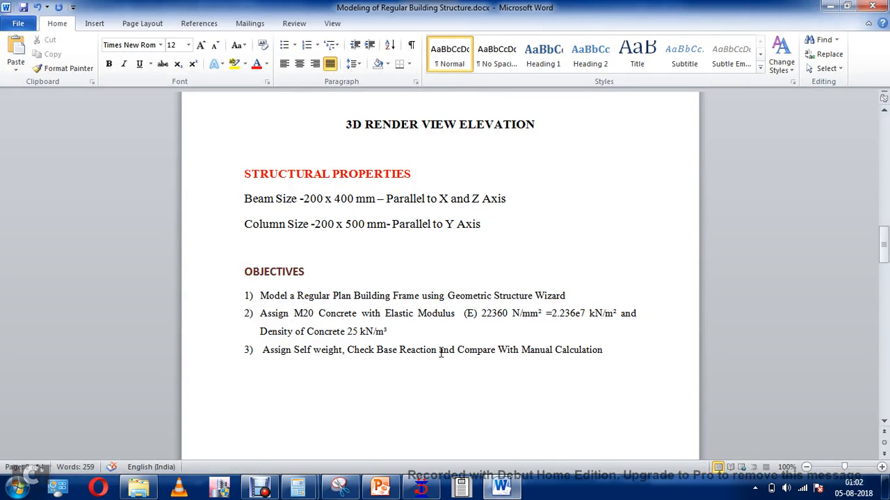
left_click(829, 6)
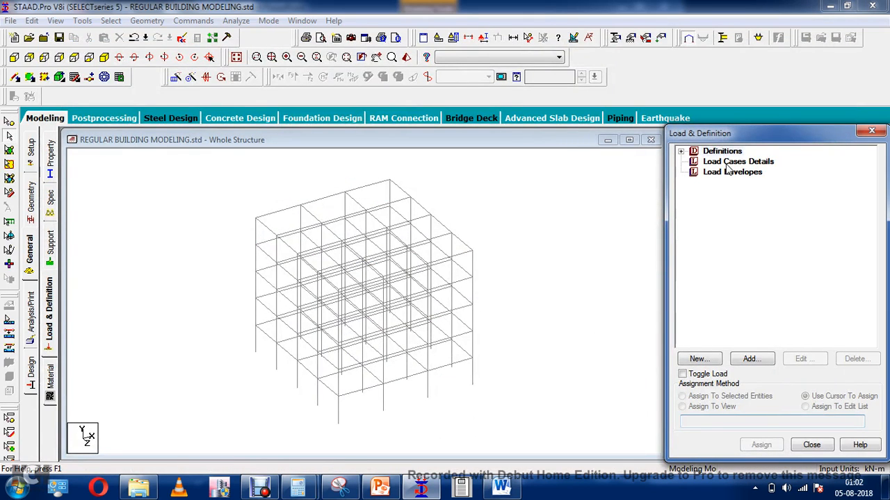
Add primary load case 1 with loading type Dead and the title DL
left_click(727, 162)
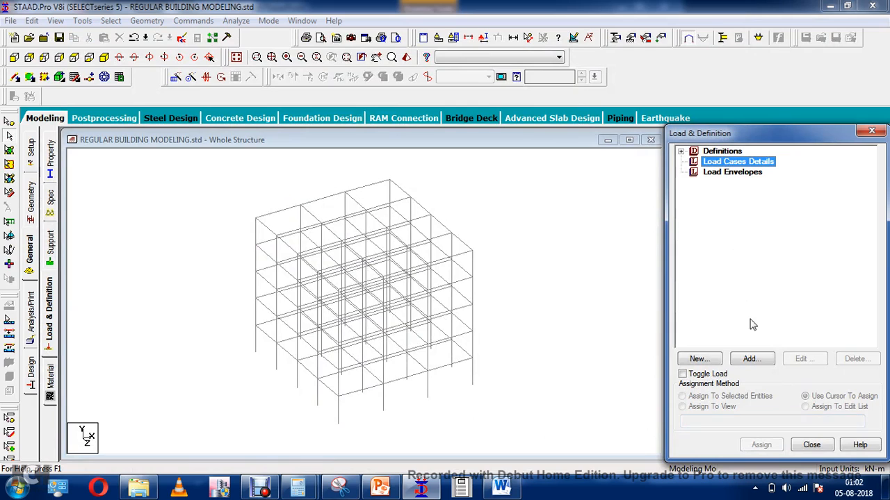
left_click(751, 359)
left_click(495, 169)
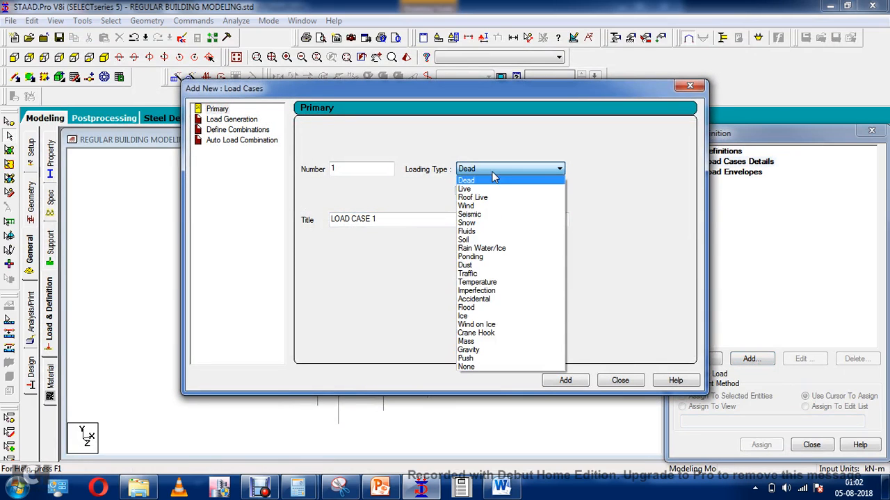
left_click(487, 182)
left_click_drag(403, 219, 234, 220)
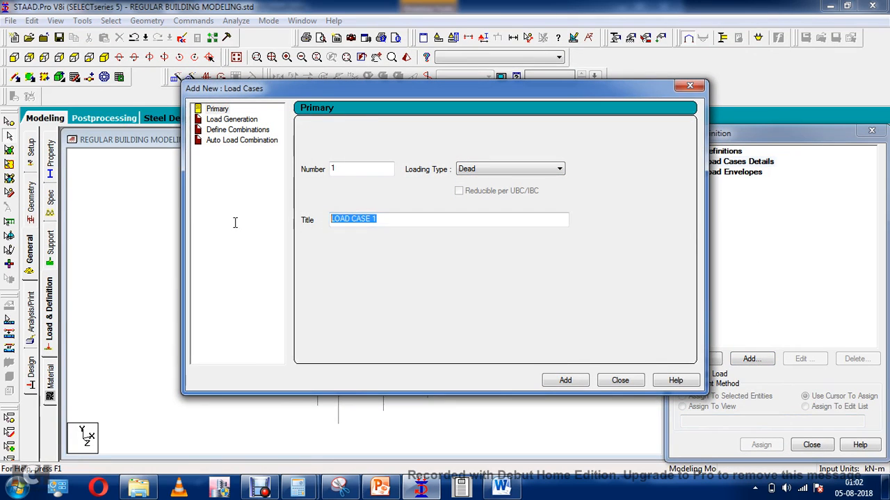
type("DL")
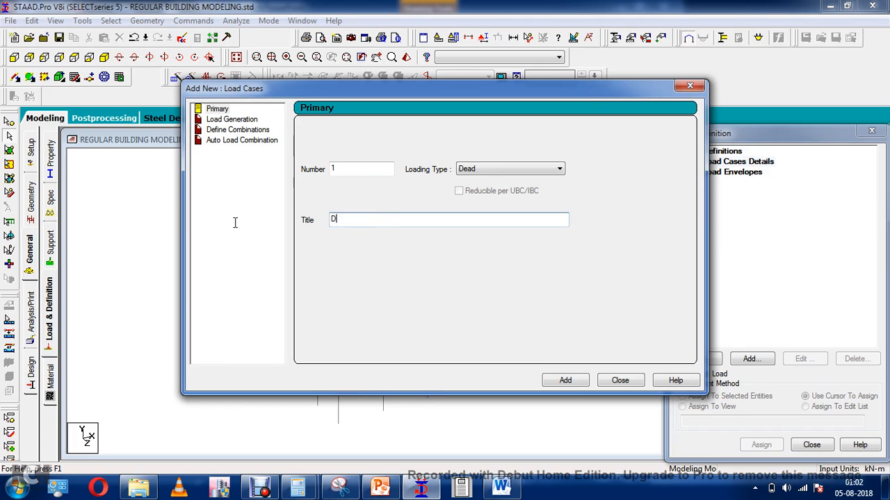
left_click(567, 381)
left_click(611, 382)
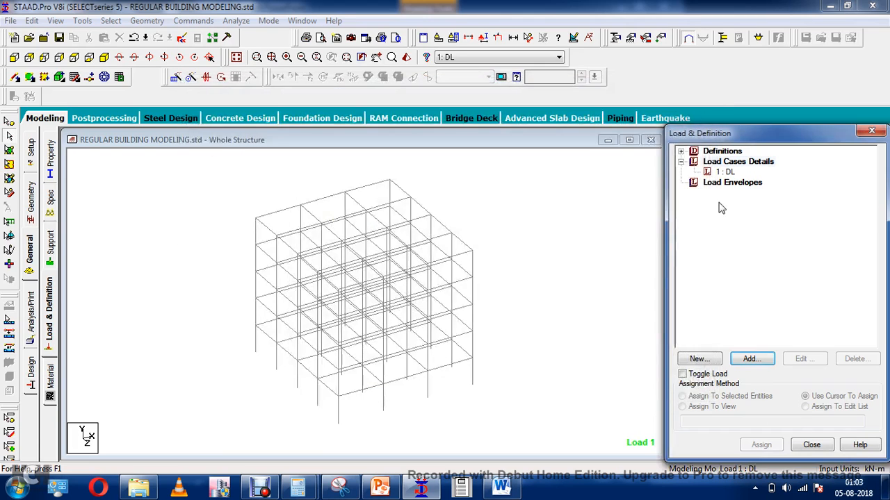
Add a selfweight load in the Y direction with factor -1 to the DL load case
left_click(725, 173)
left_click(752, 358)
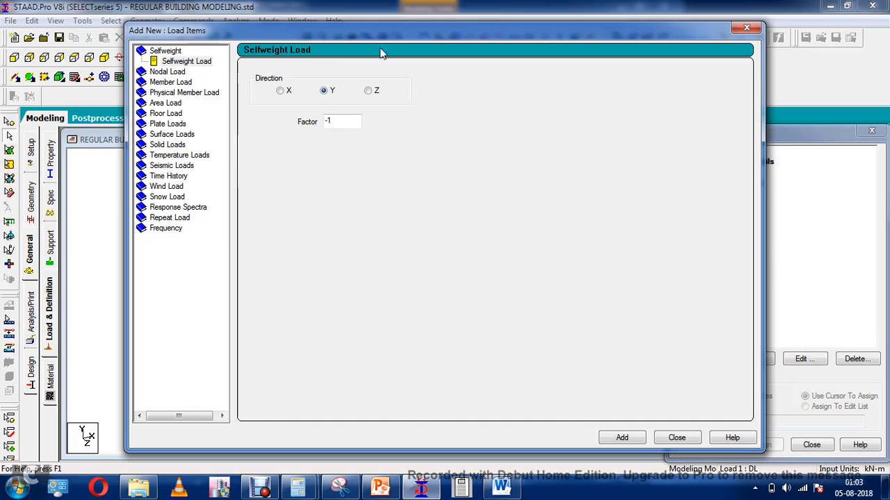
left_click_drag(426, 42, 369, 43)
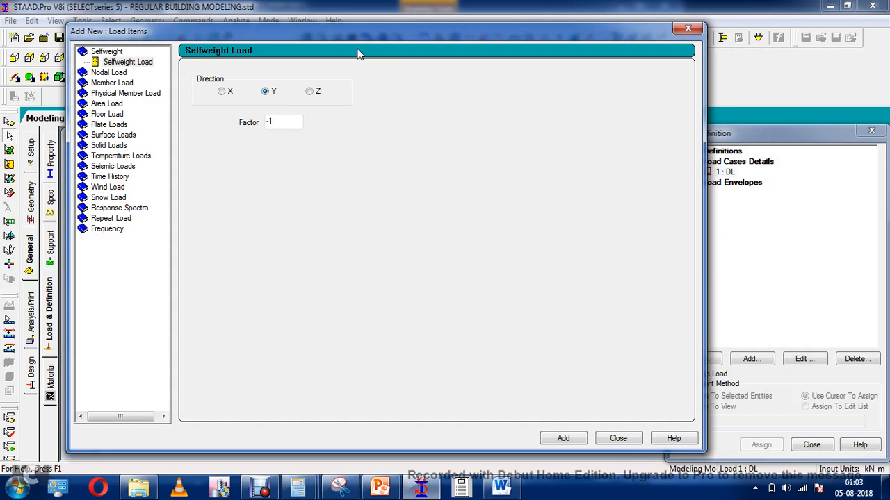
left_click_drag(368, 37, 544, 43)
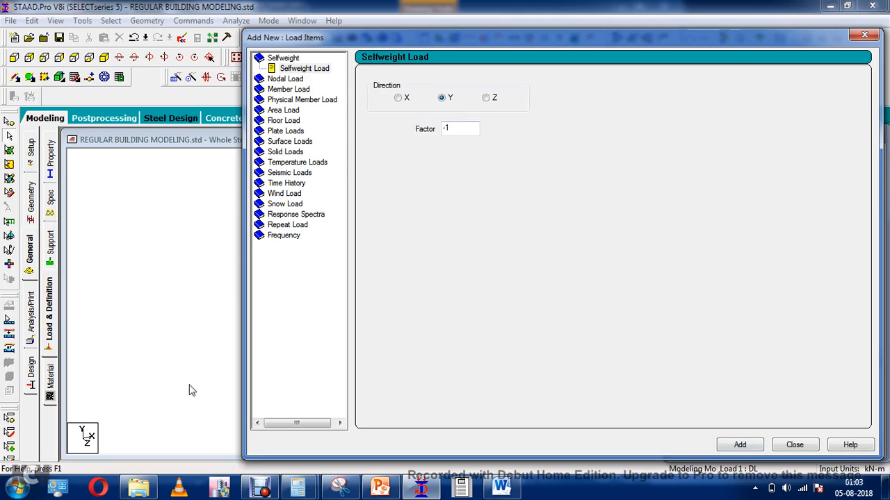
left_click(740, 446)
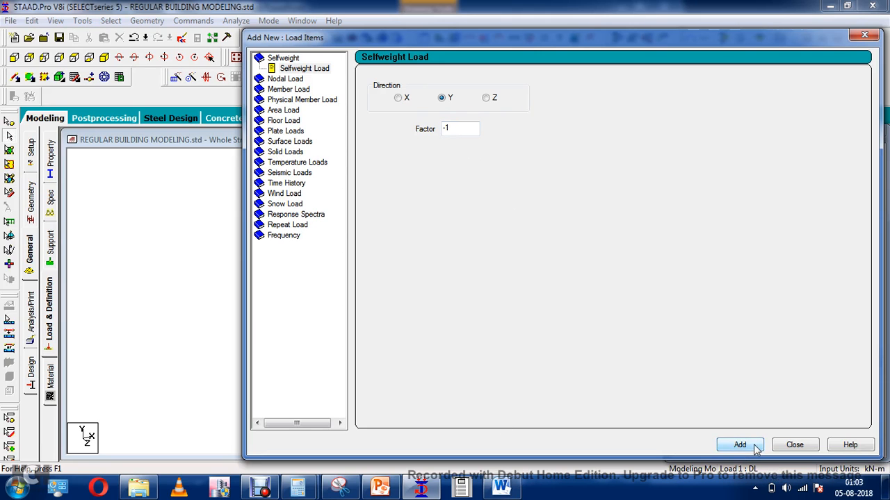
left_click(794, 444)
Assign the SELFWEIGHT Y -1 load to the whole structure with the Assign To View method, after rechecking the Word document
left_click(746, 183)
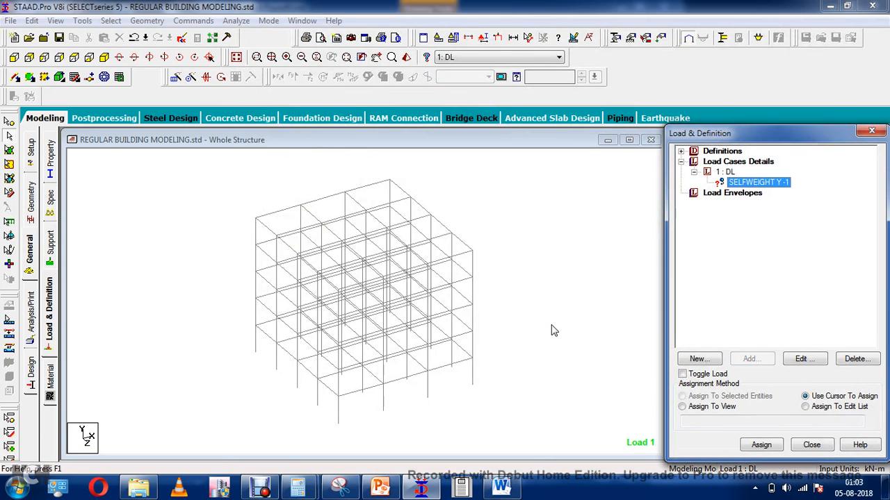
left_click(501, 488)
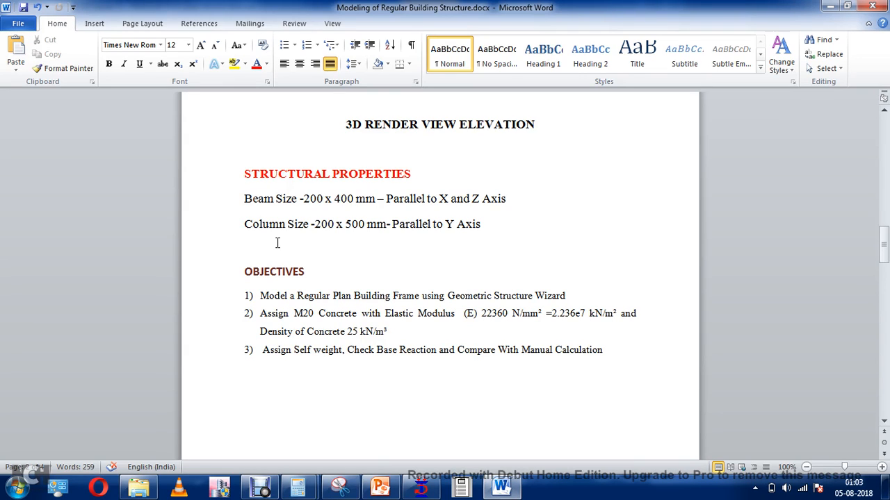
left_click(828, 7)
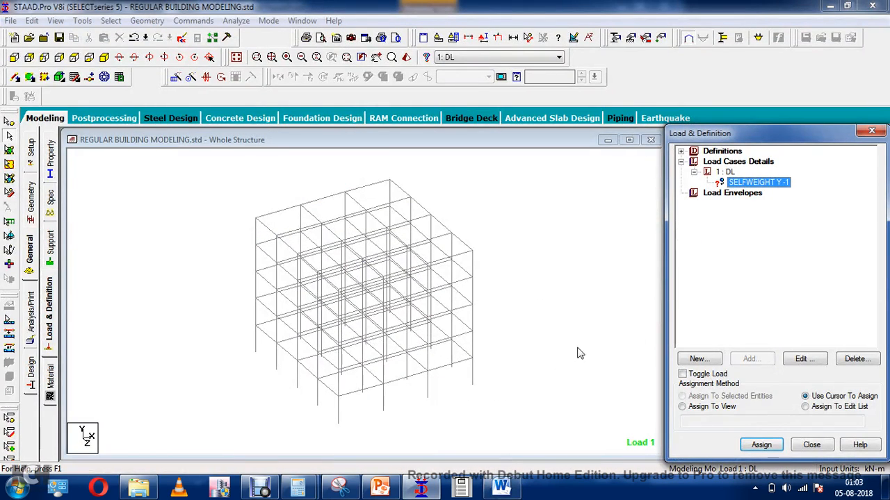
left_click(733, 407)
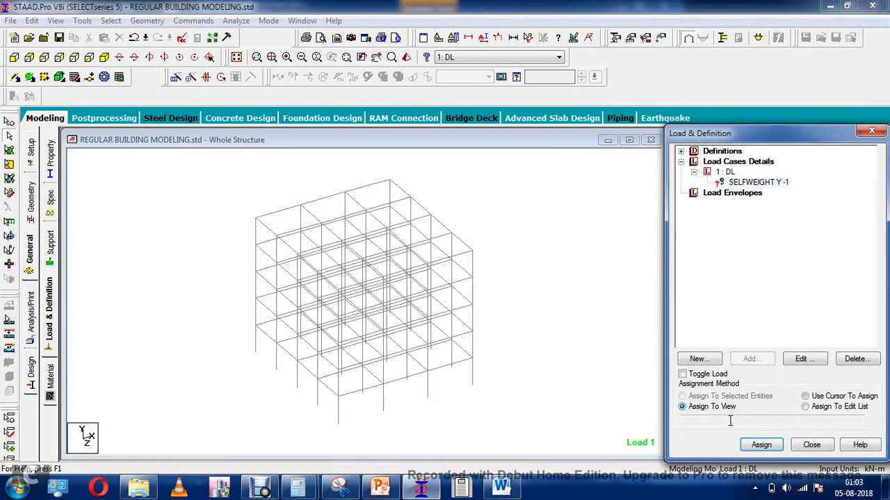
left_click(761, 446)
left_click(785, 328)
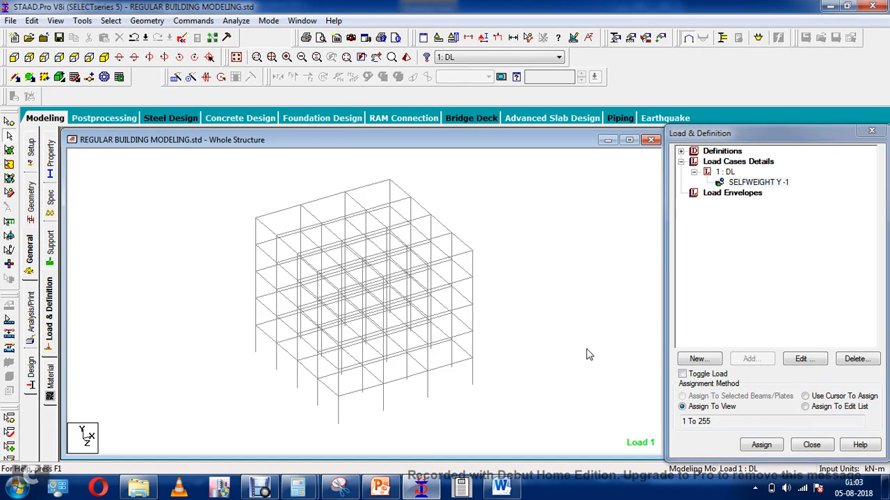
Create a fixed support definition for the structure
left_click(52, 260)
left_click(789, 349)
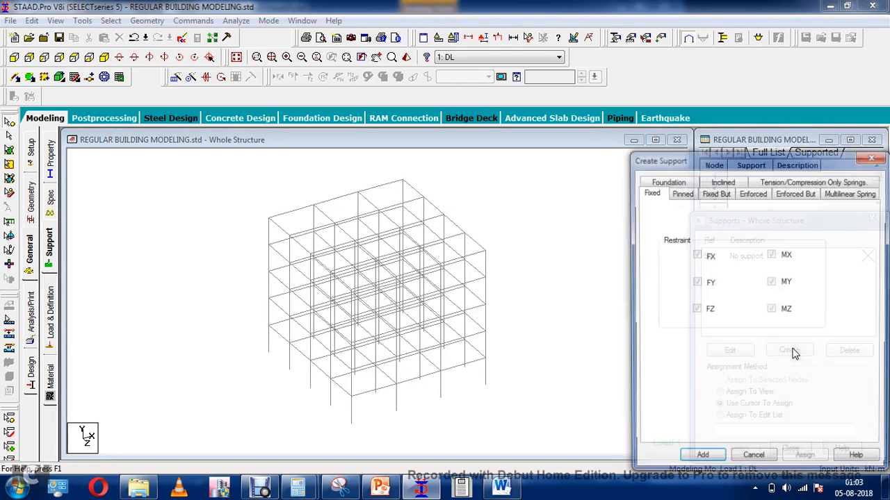
left_click(700, 460)
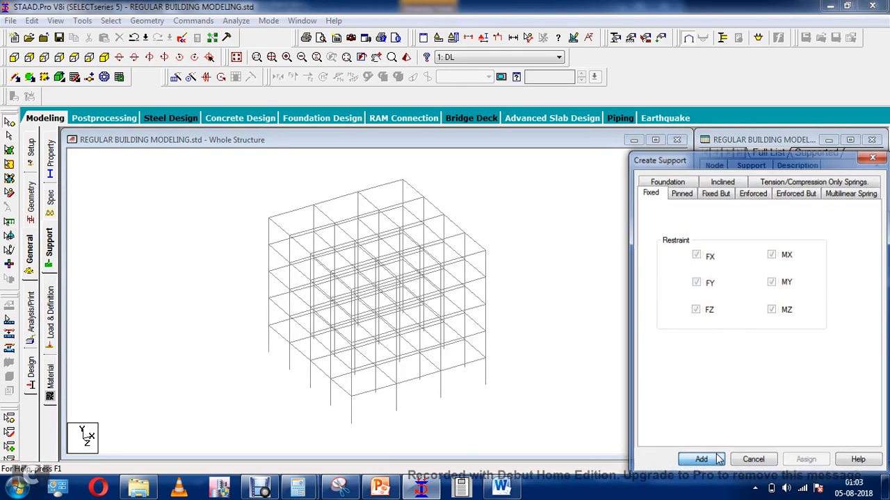
Select the Support 2 definition as the support for assignment
left_click(743, 274)
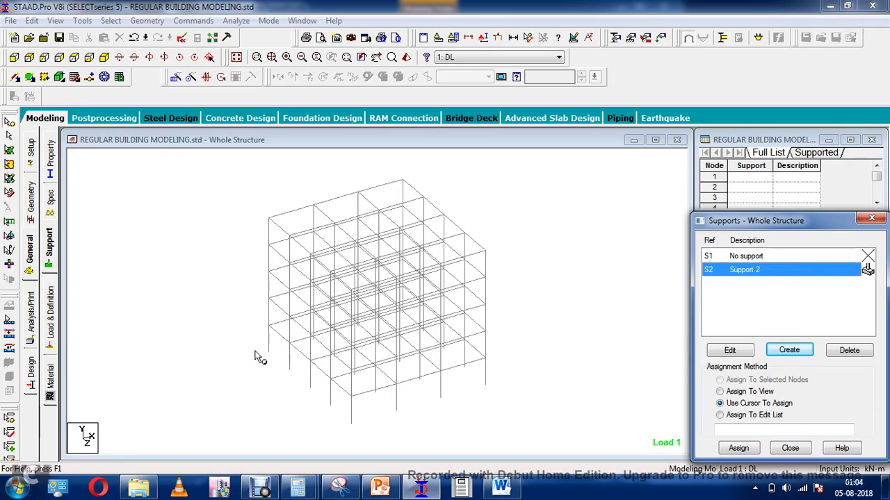
left_click(306, 388)
left_click(351, 423)
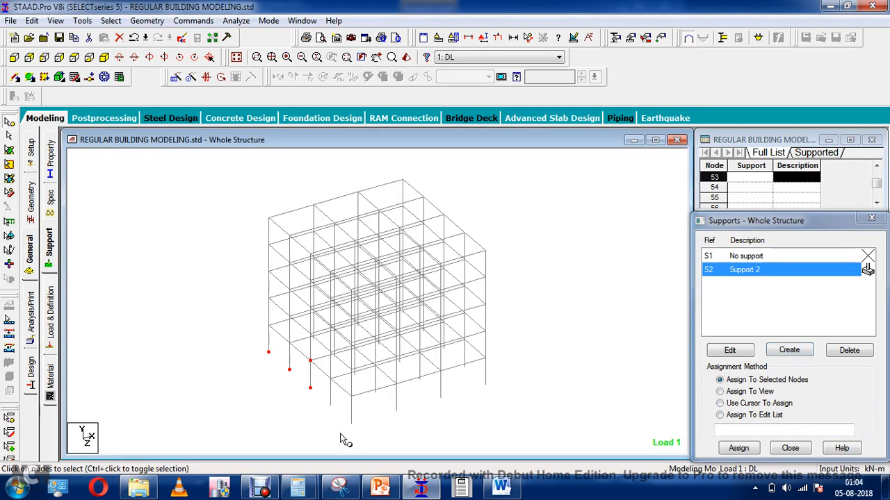
left_click(391, 429)
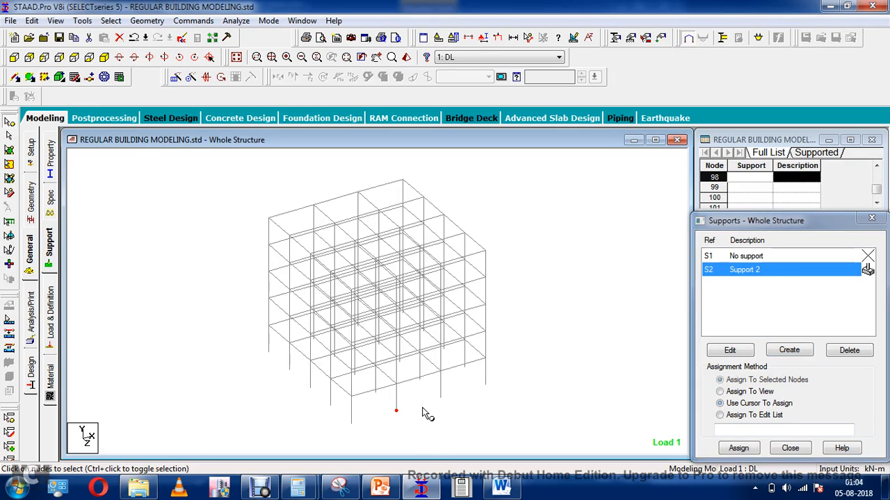
left_click_drag(436, 406, 464, 389)
left_click(526, 406)
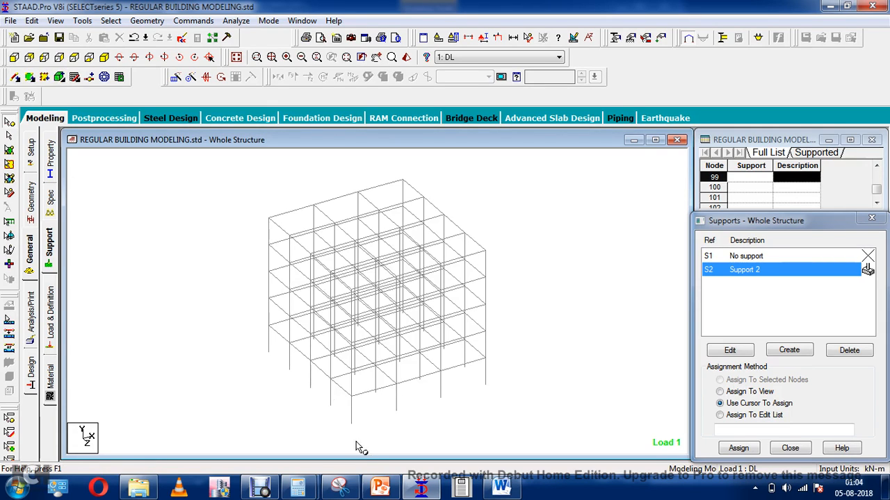
left_click(362, 414)
left_click(227, 334)
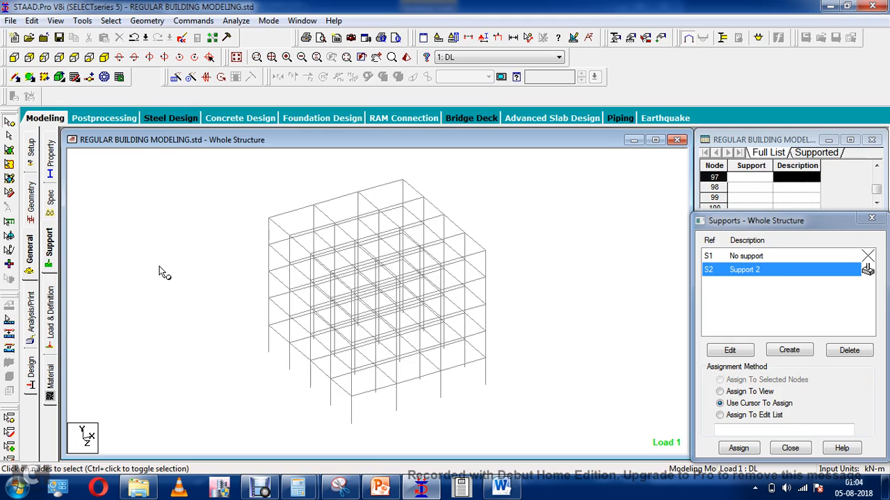
Assign Support 2 to all column base nodes with Assign To Selected Nodes, selecting the nodes in the front view and returning to isometric
left_click(16, 60)
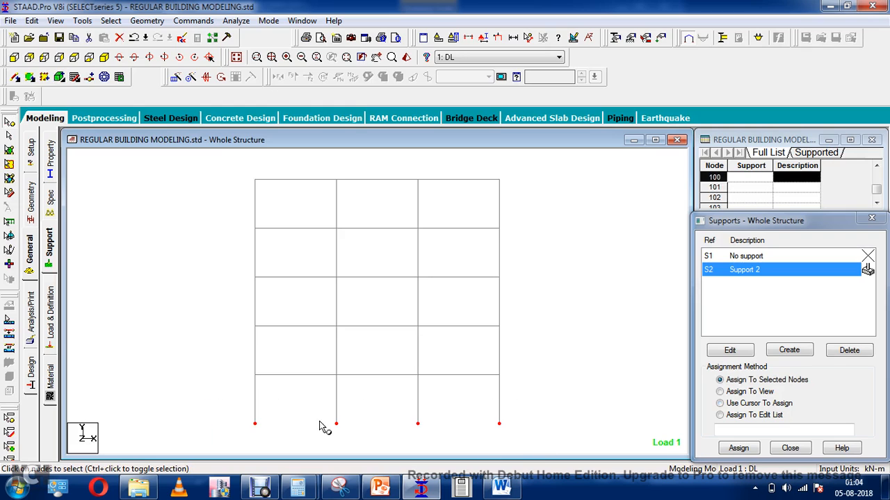
left_click(105, 57)
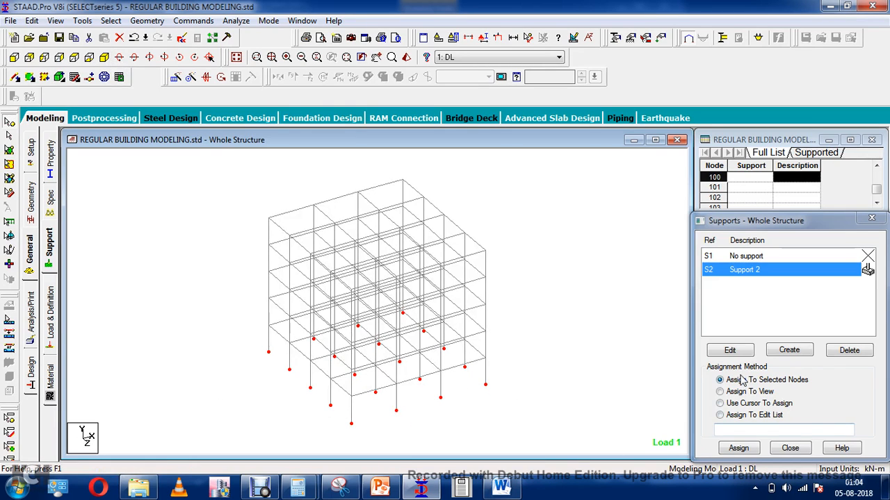
left_click(738, 448)
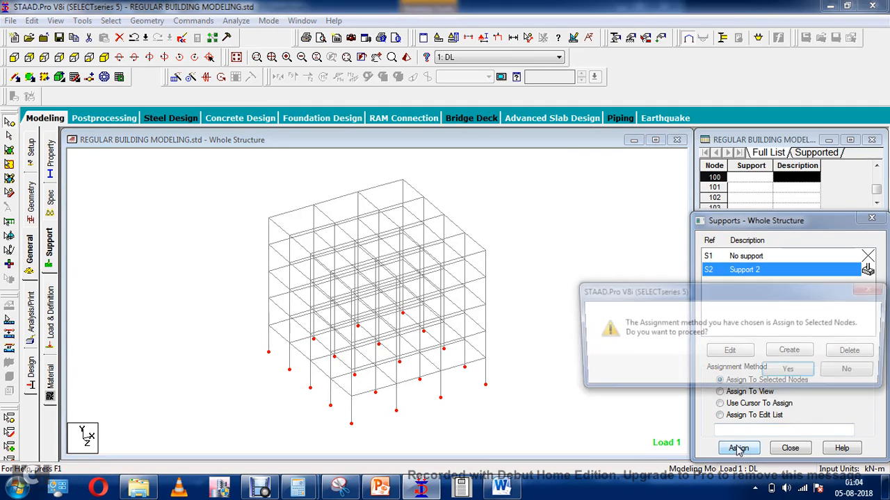
left_click(777, 379)
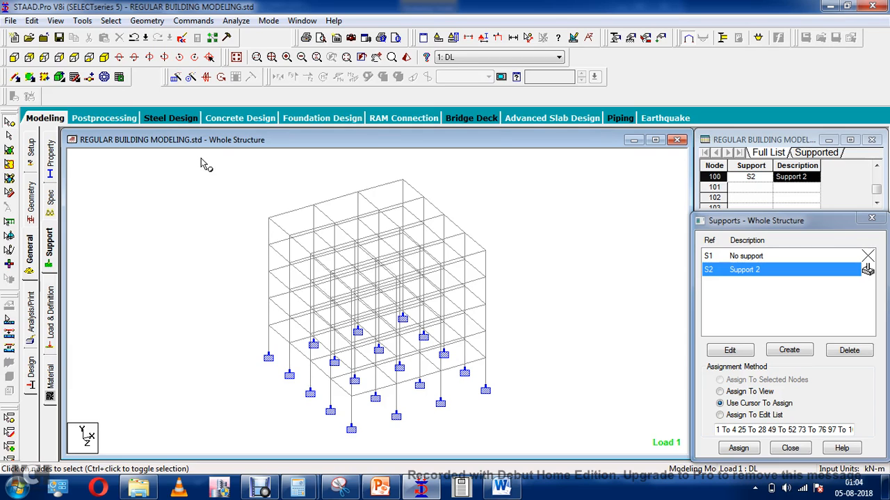
Add a Perform Analysis command with the Statics Load print option
left_click(205, 25)
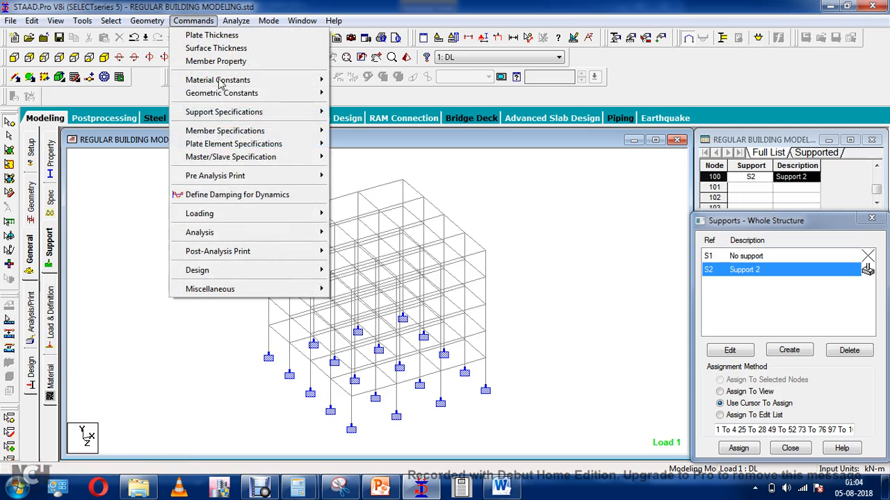
left_click(339, 234)
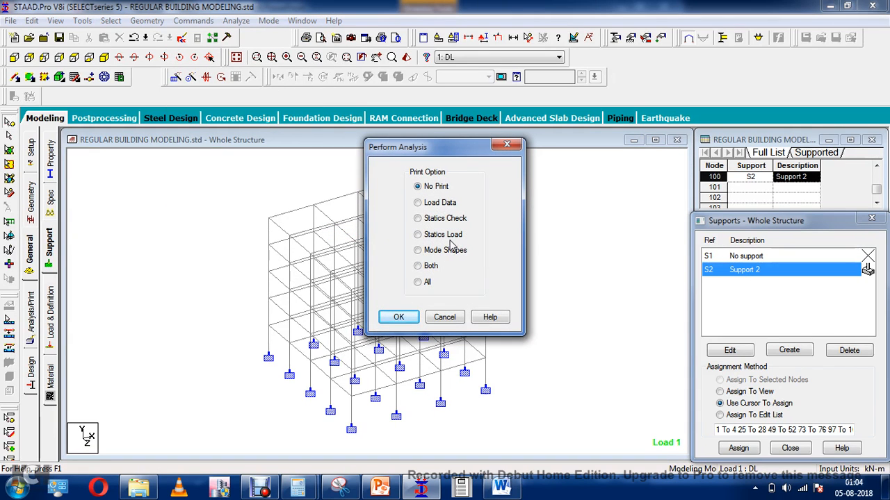
left_click(431, 241)
left_click(398, 317)
Run the analysis, saving the modified structure
left_click(236, 20)
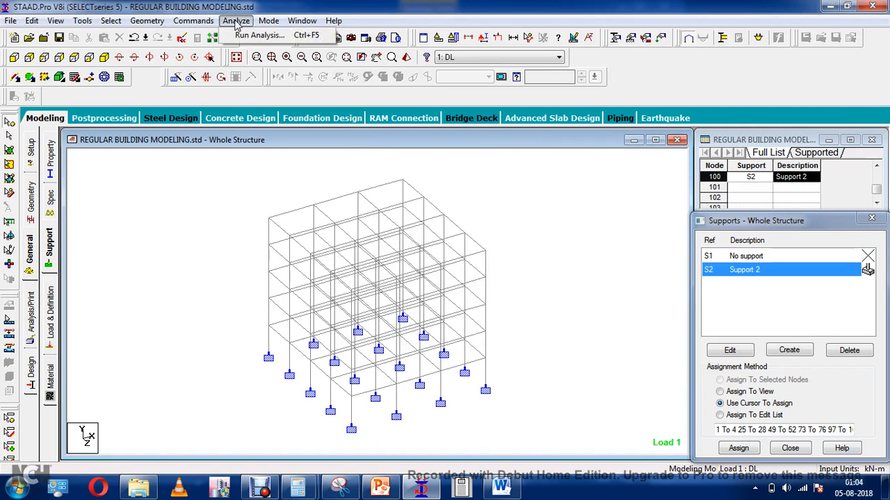
left_click(260, 33)
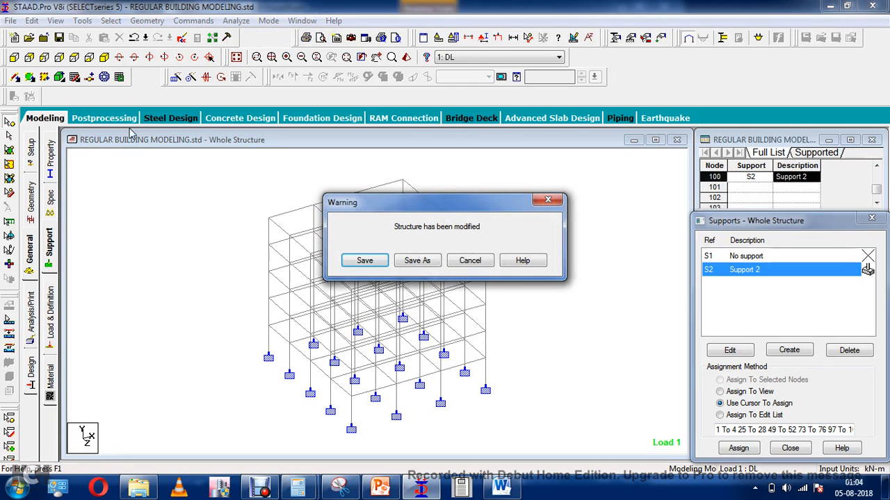
left_click(365, 260)
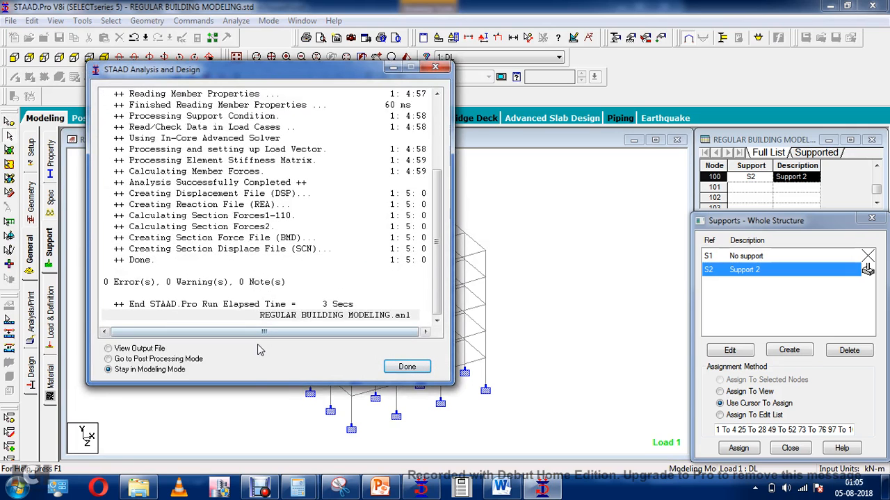
Open the analysis output file, check the total applied load and total reaction load for load case 1, and close the file
left_click(137, 350)
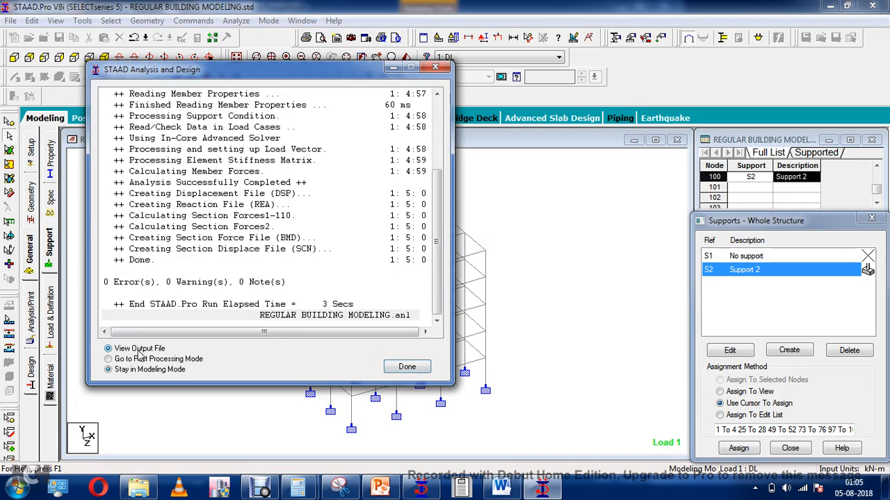
left_click(407, 367)
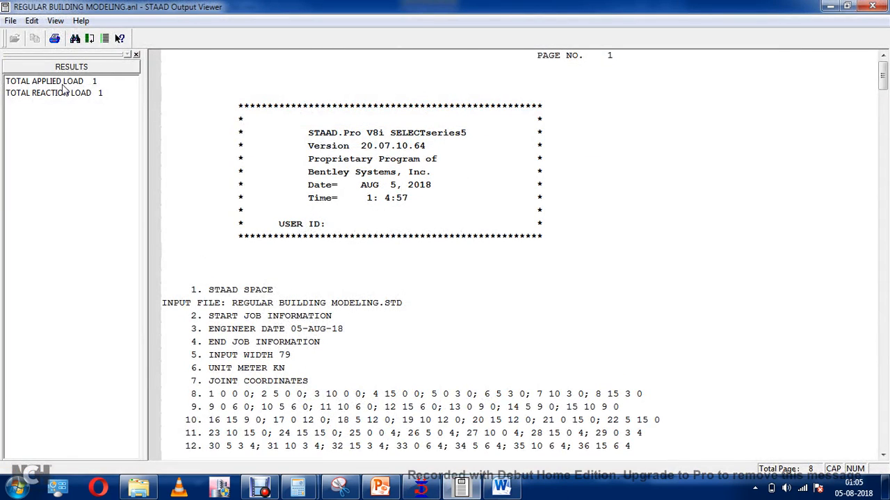
left_click(61, 83)
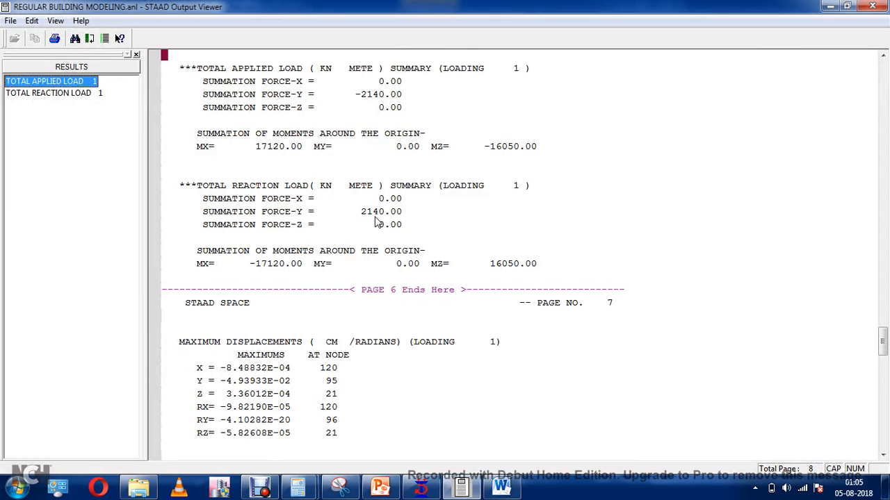
left_click(88, 94)
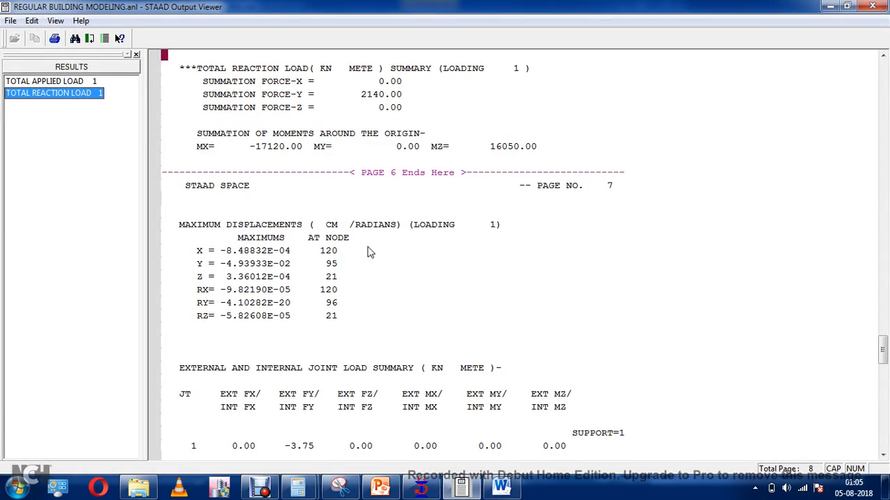
left_click(881, 7)
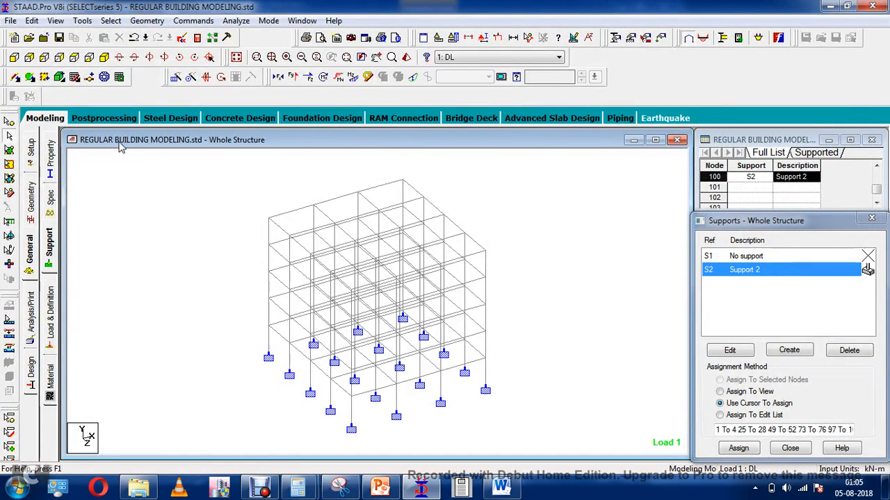
Show the support reactions and statics check results for load case 1 DL in Postprocessing mode
left_click(110, 120)
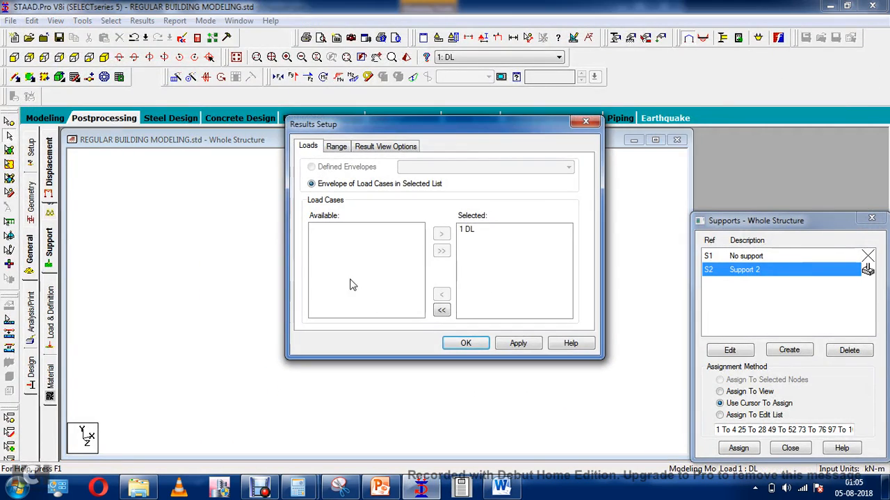
left_click(463, 343)
left_click(54, 235)
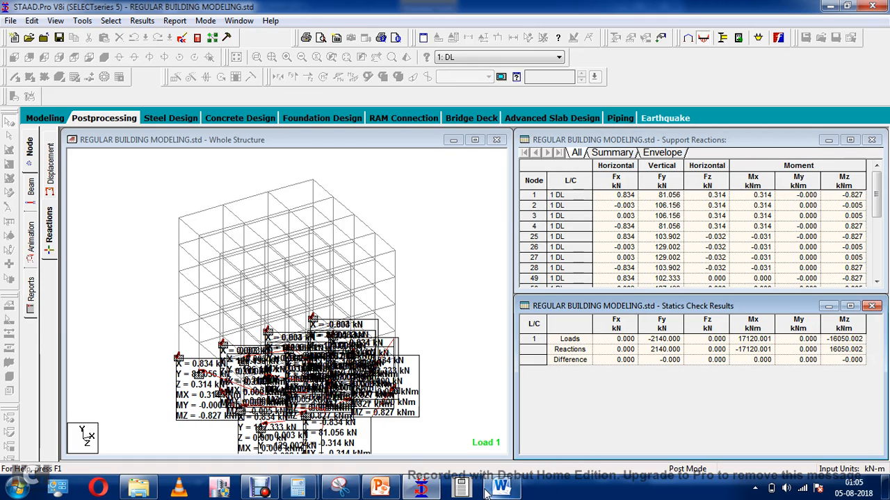
Switch to the Word document and review the manual beam and column self-weight calculations and their total for comparison with the base reaction
mouse_move(486, 490)
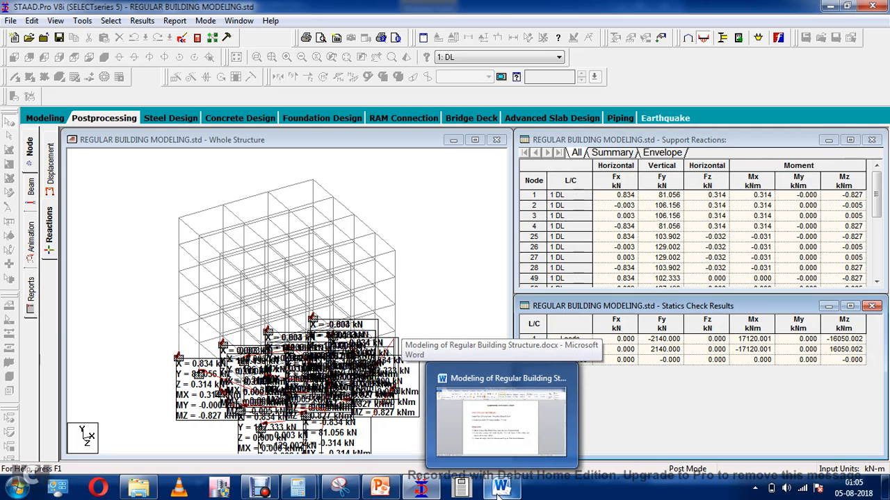
left_click(498, 490)
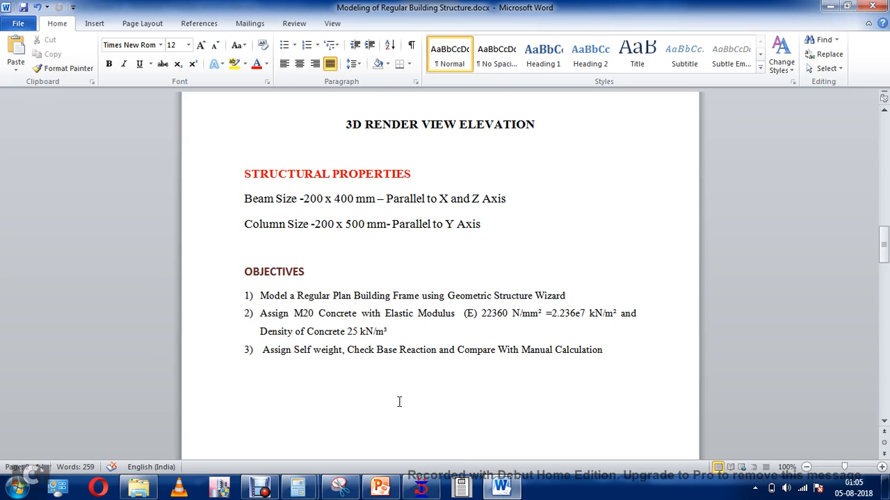
scroll(399, 402, "down", 10)
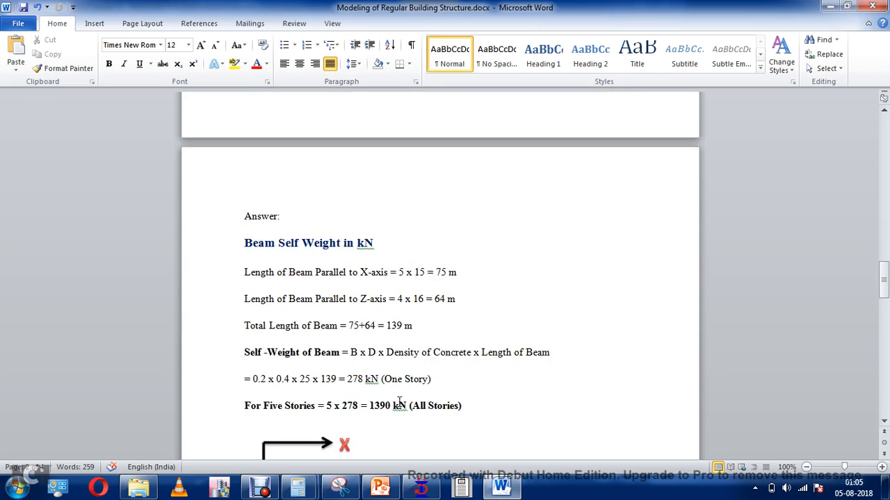
scroll(399, 401, "down", 5)
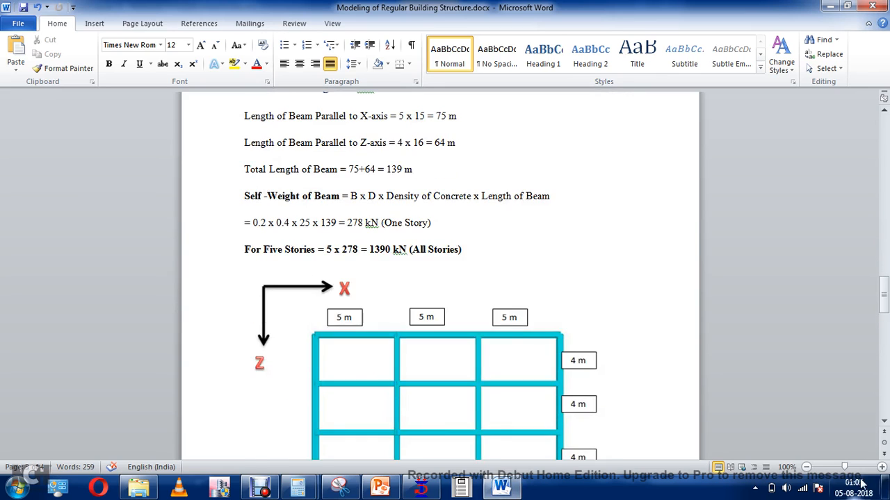
left_click(806, 467)
left_click(807, 467)
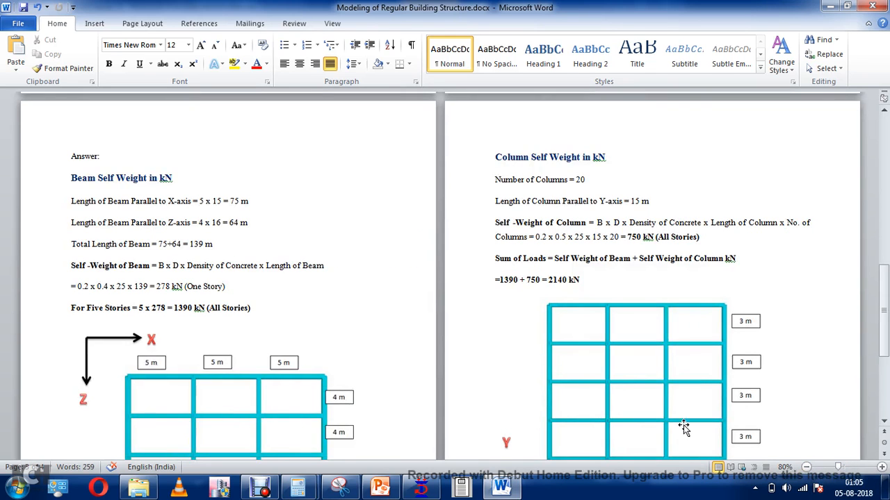
left_click(881, 467)
scroll(683, 419, "down", 4)
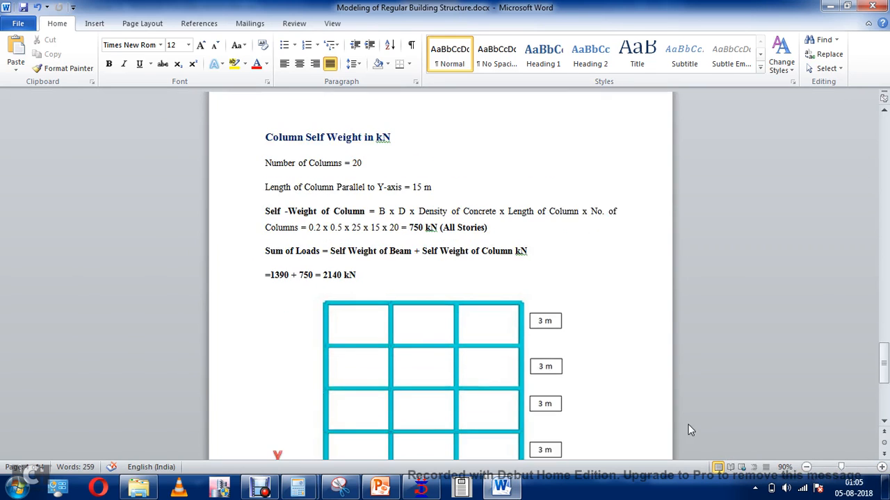
scroll(644, 406, "up", 5)
scroll(618, 398, "up", 13)
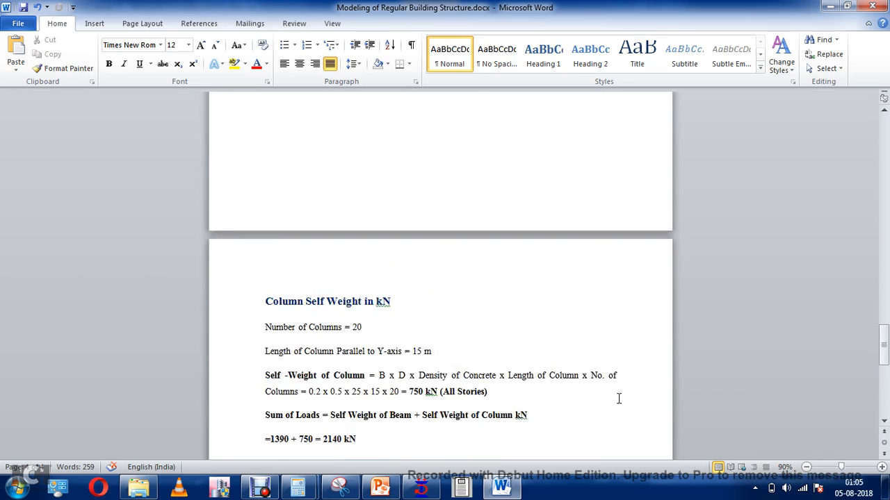
scroll(618, 399, "up", 1)
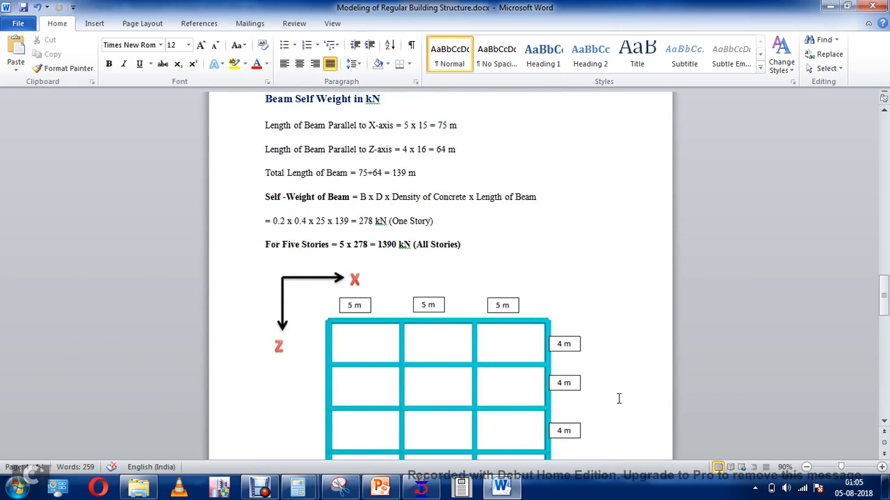